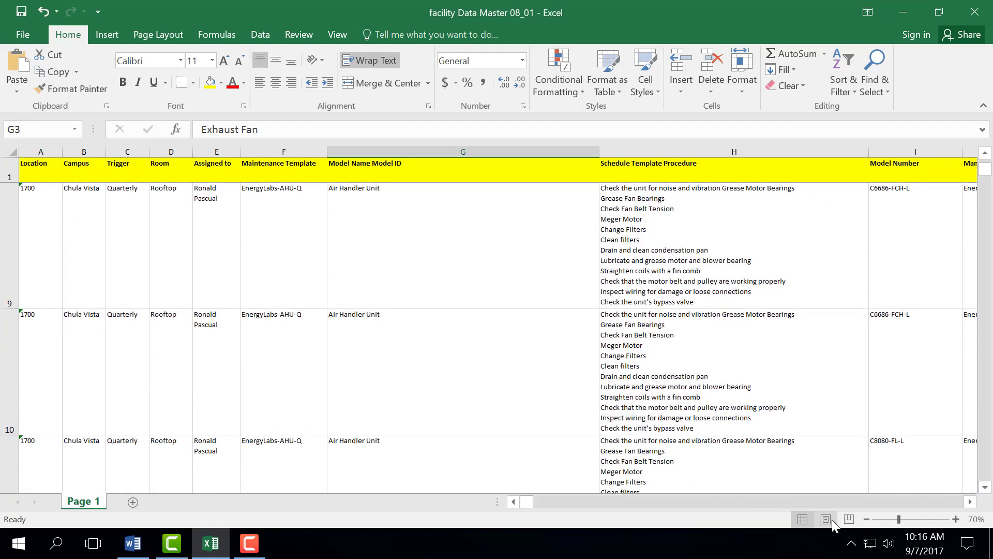
# - Examine the facility maintenance rows in the Page 1 worksheet through to the water heater entries at the end of the data
pyautogui.scroll(-4, 983, 492)
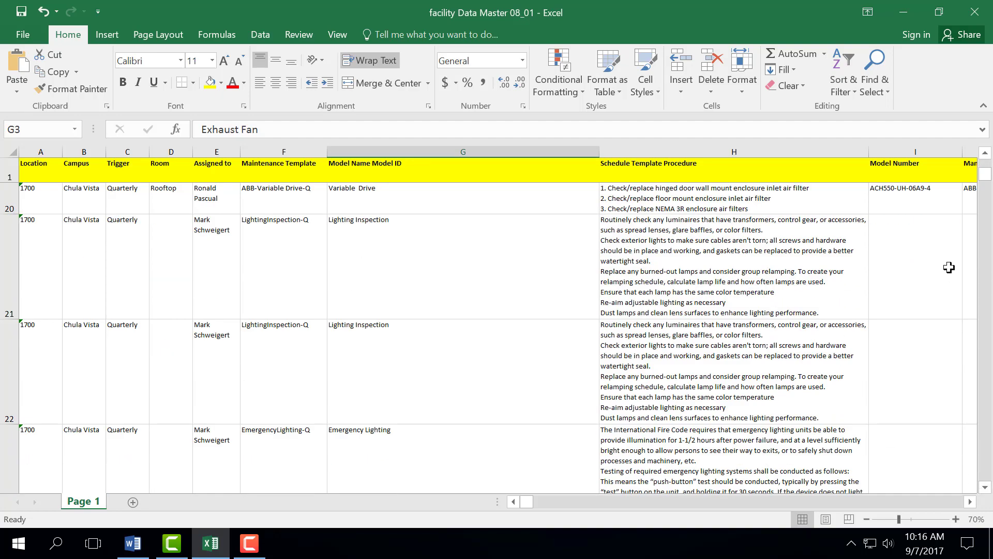
pyautogui.moveTo(949, 267); pyautogui.dragTo(941, 455)
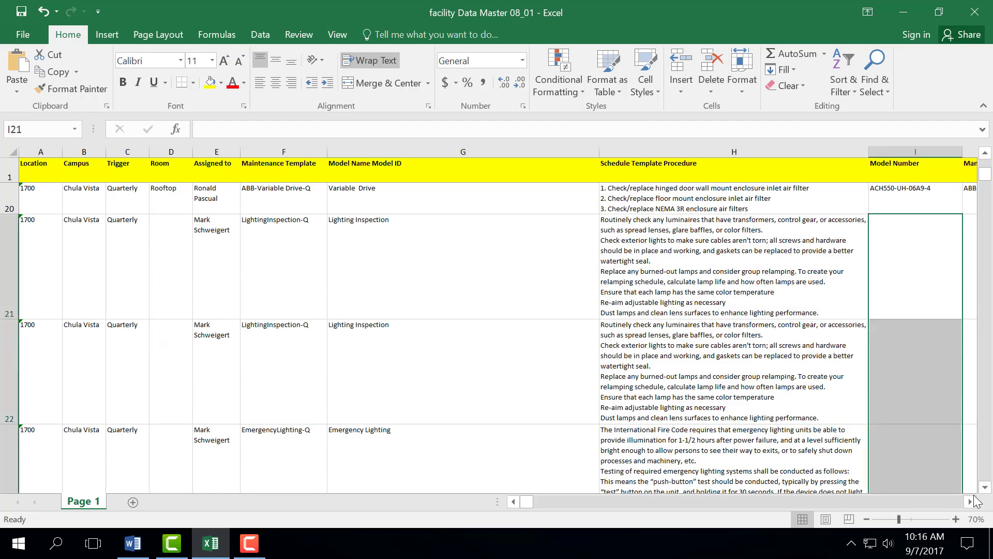
pyautogui.scroll(-4, 982, 490)
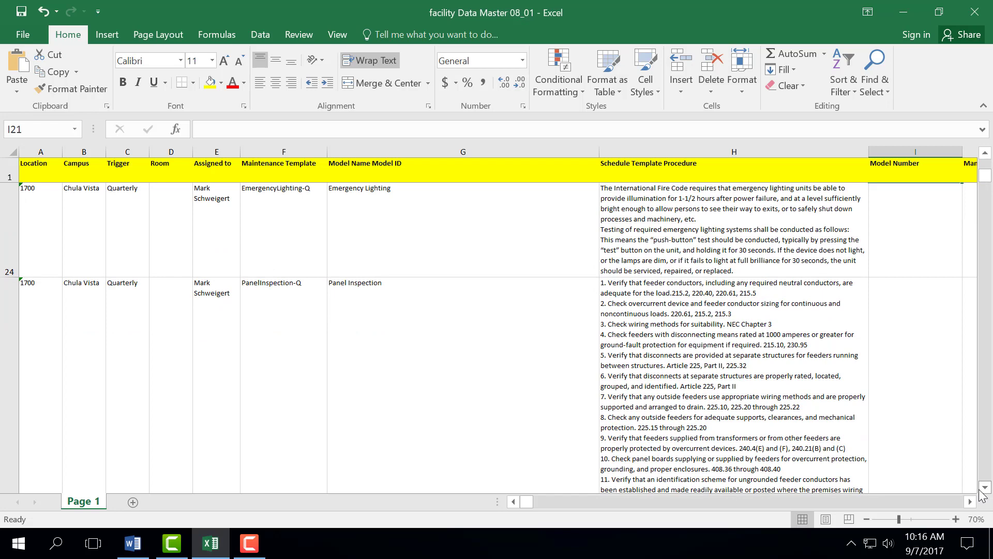
pyautogui.scroll(-6, 982, 494)
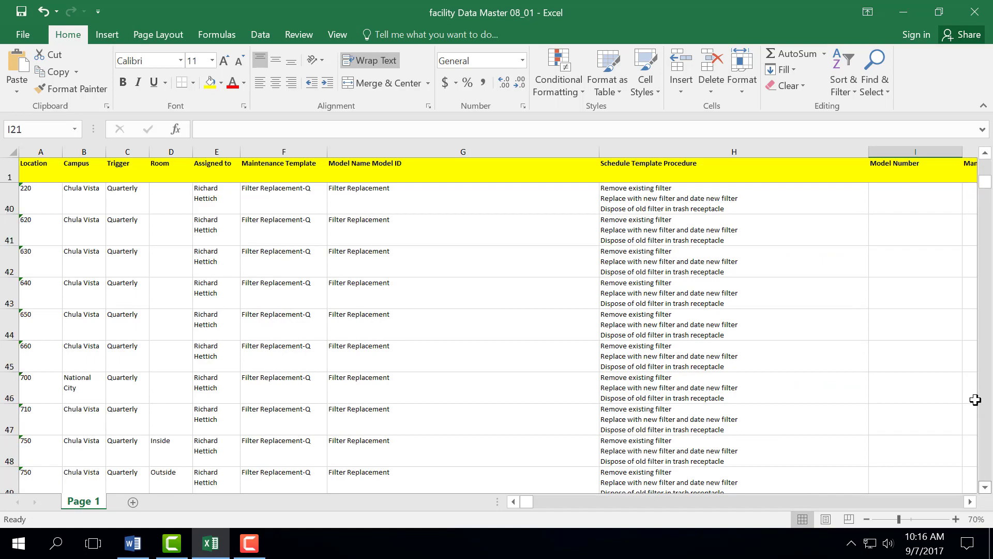
pyautogui.moveTo(985, 181); pyautogui.dragTo(984, 480)
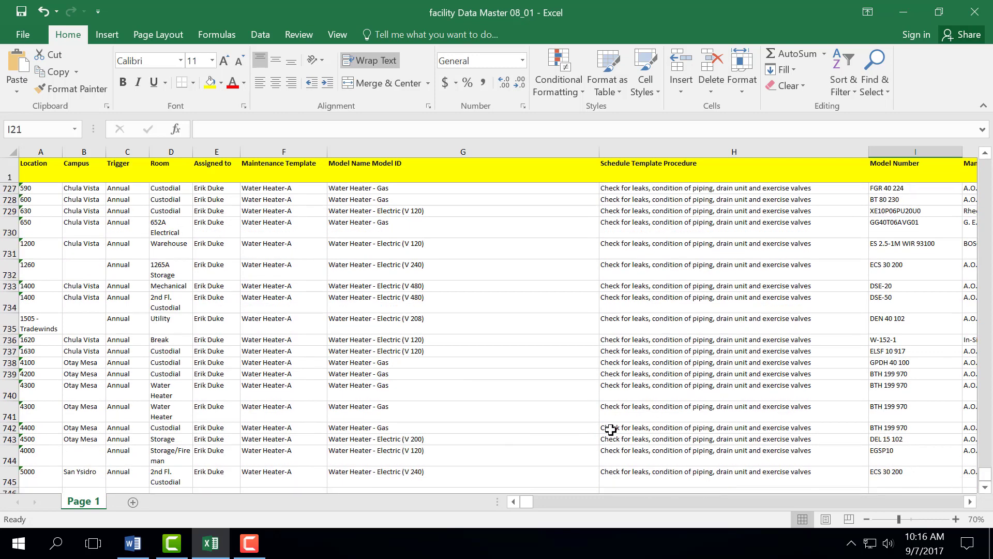
pyautogui.moveTo(29, 478); pyautogui.dragTo(129, 479)
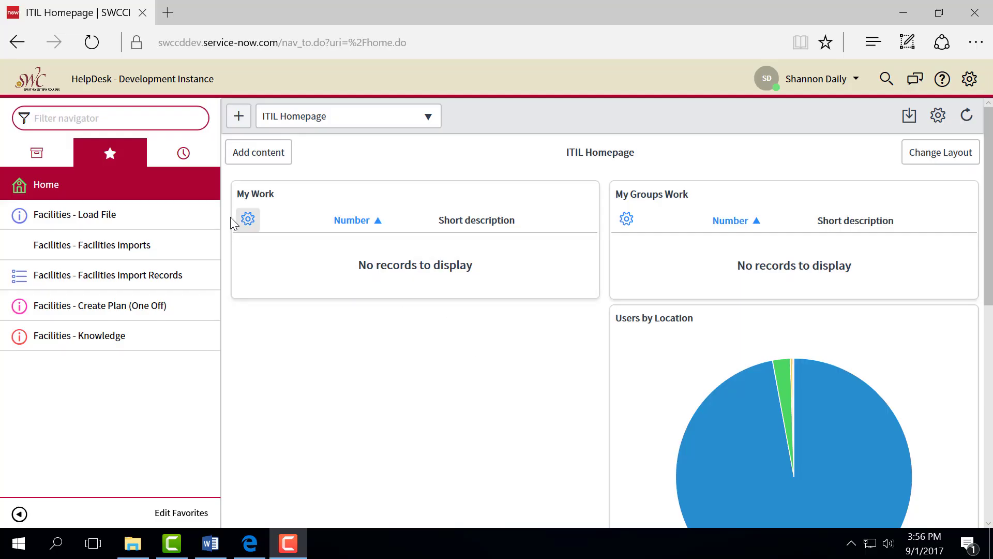
# - In the ServiceNow service desk, attach facility Data Master 08_01.xlsx to the Facility Import data source and load all records
pyautogui.click(137, 214)
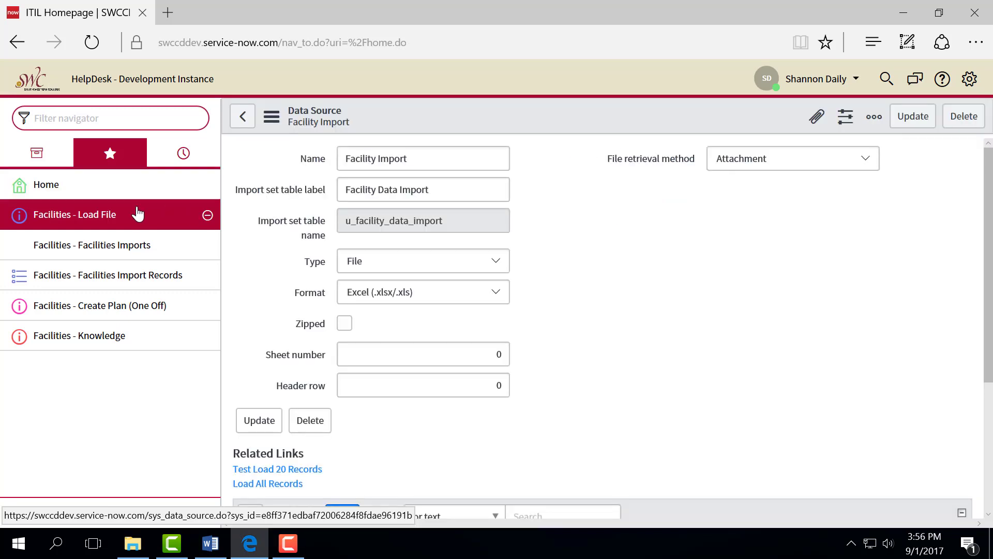
pyautogui.click(816, 115)
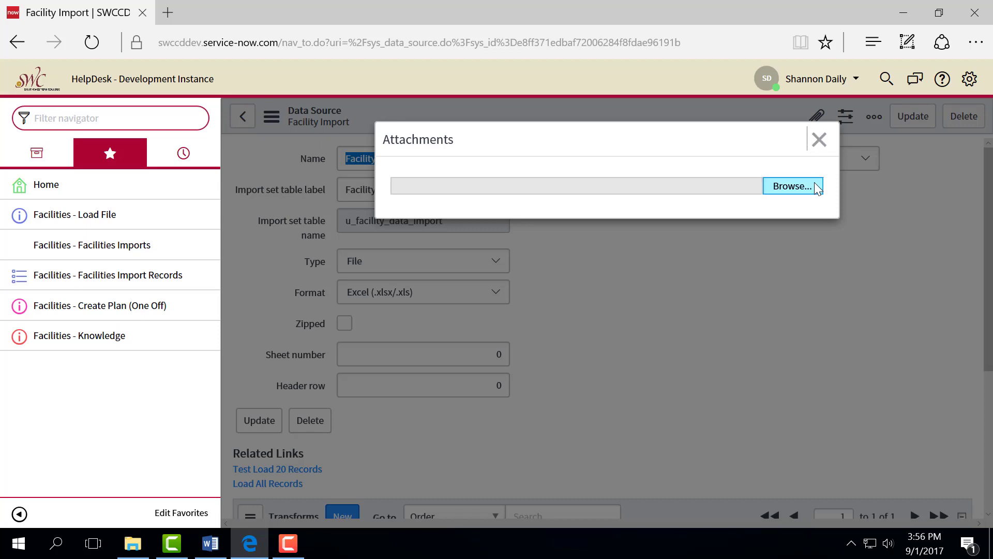
pyautogui.click(792, 186)
pyautogui.doubleClick(243, 110)
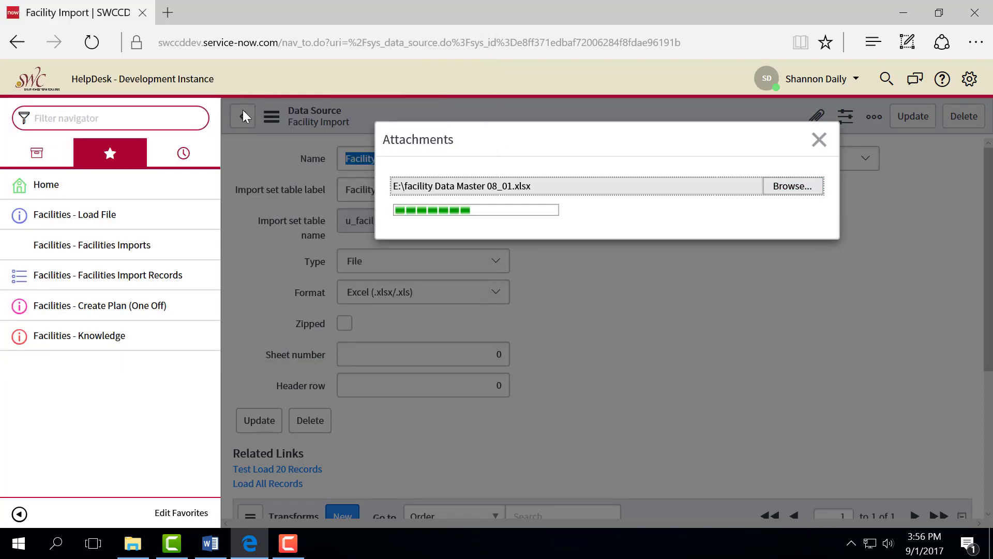
pyautogui.click(819, 147)
pyautogui.scroll(-3, 603, 272)
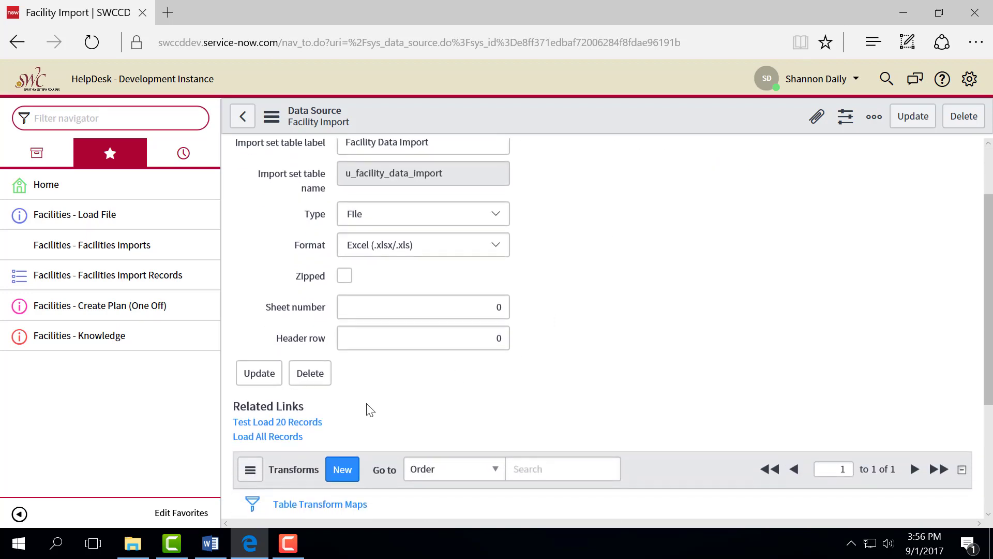
pyautogui.click(282, 438)
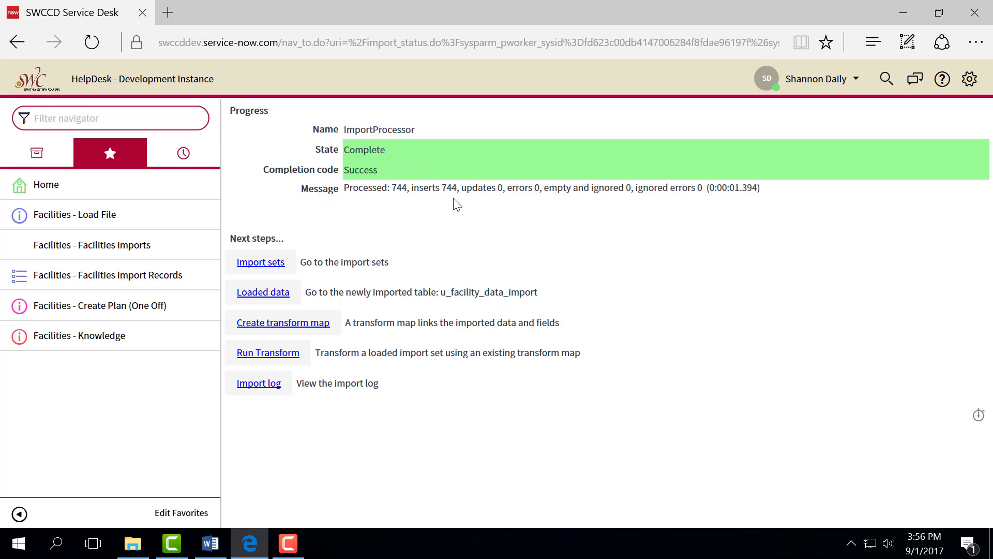
# - Run the Facility Import Transform Map on import set ISET0016641
pyautogui.click(258, 354)
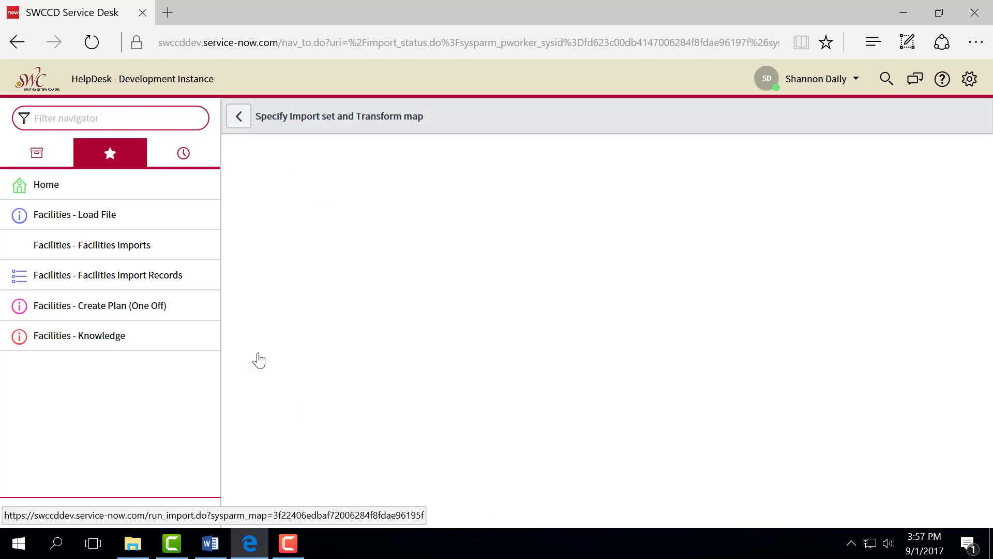
pyautogui.click(573, 167)
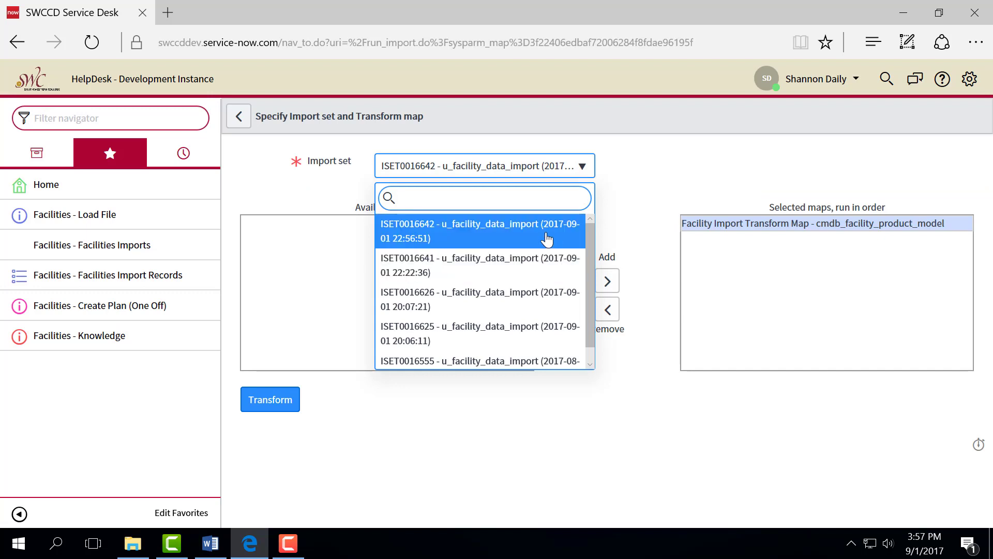
pyautogui.click(522, 278)
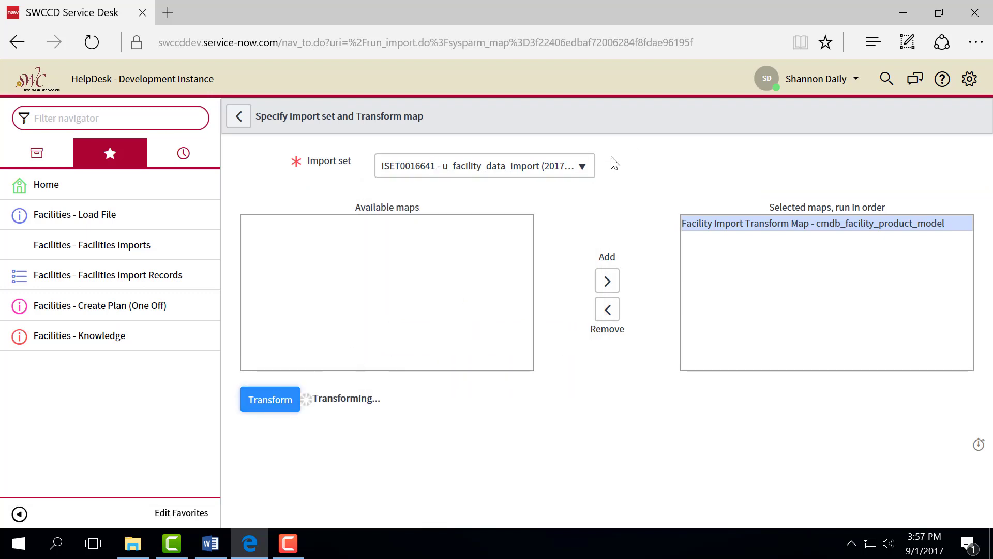
pyautogui.click(581, 166)
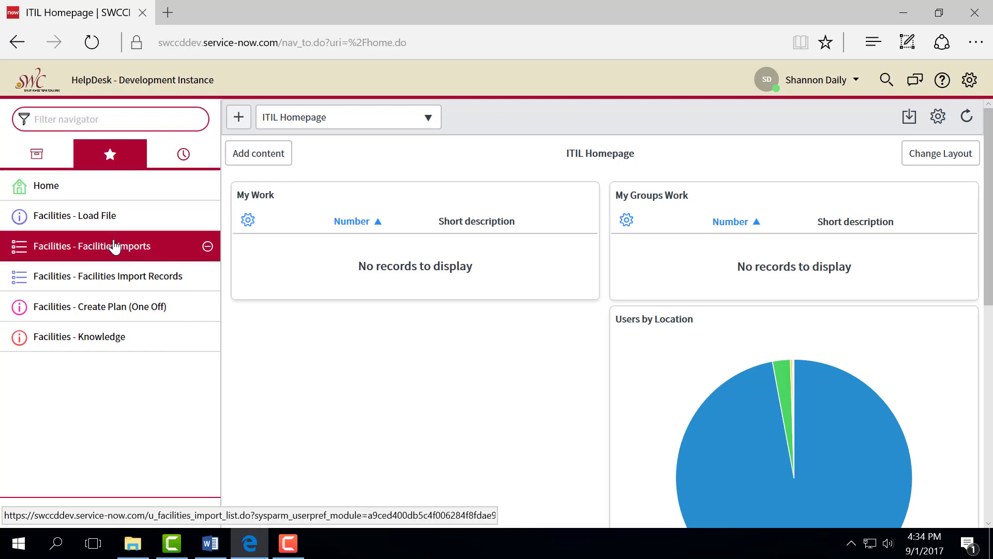
# - Open the ISET0016641 record from the Facilities Imports list
pyautogui.click(114, 247)
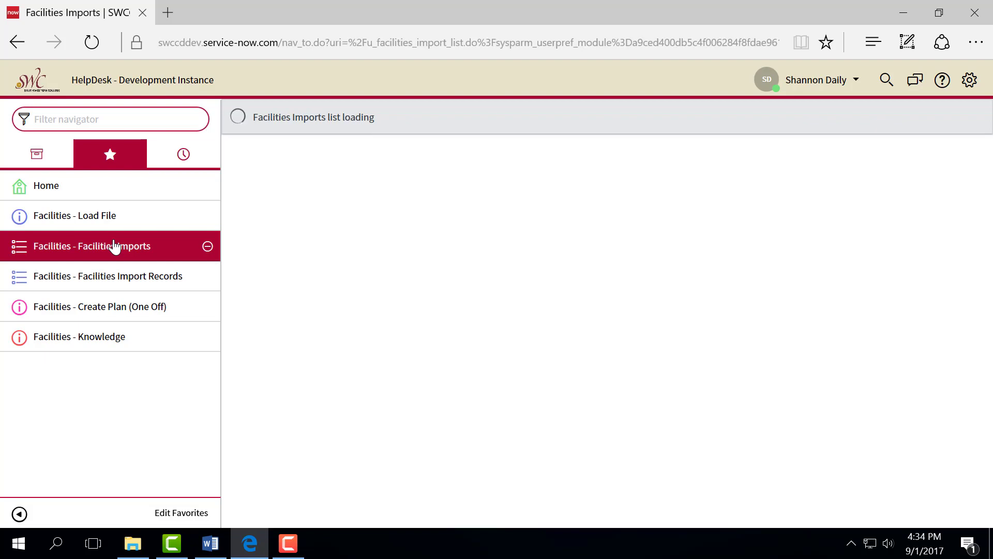
pyautogui.click(284, 255)
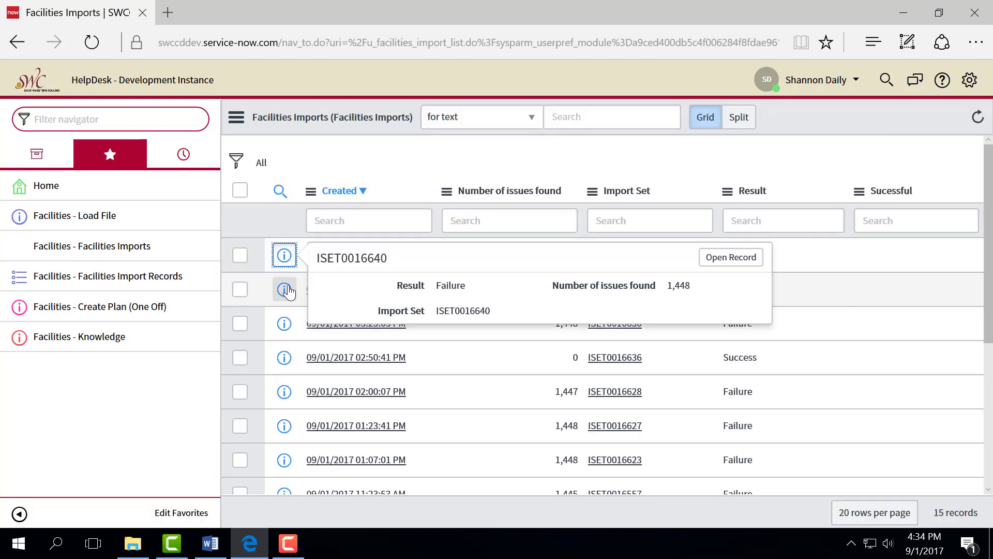
pyautogui.click(286, 290)
pyautogui.click(718, 268)
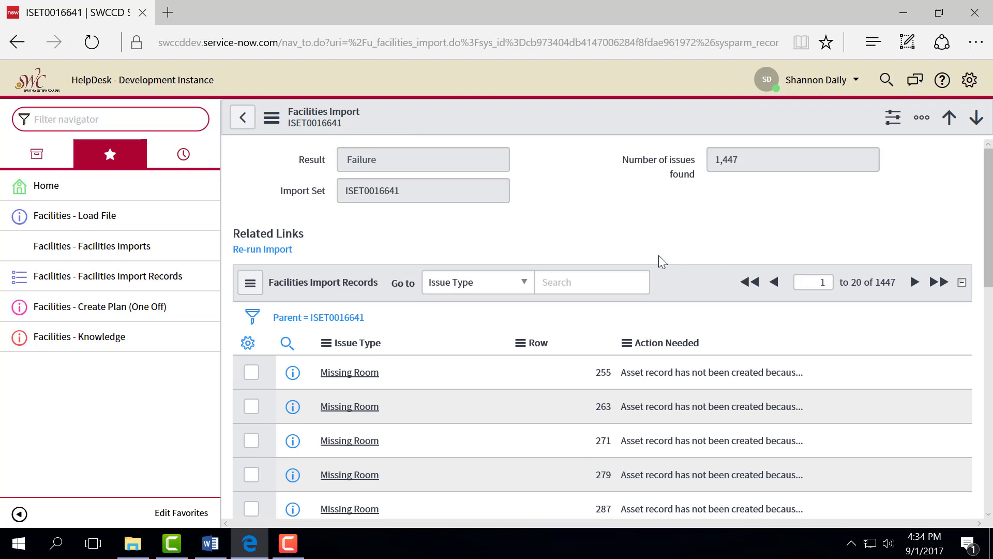
# - Open the Missing Room issue for row 255 and examine its action needed
pyautogui.scroll(-1, 330, 380)
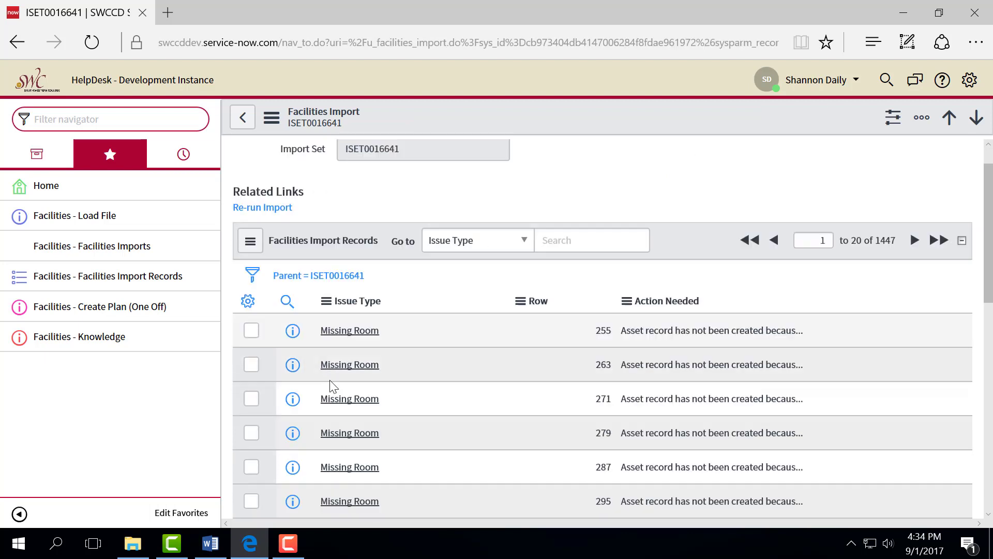
pyautogui.click(340, 334)
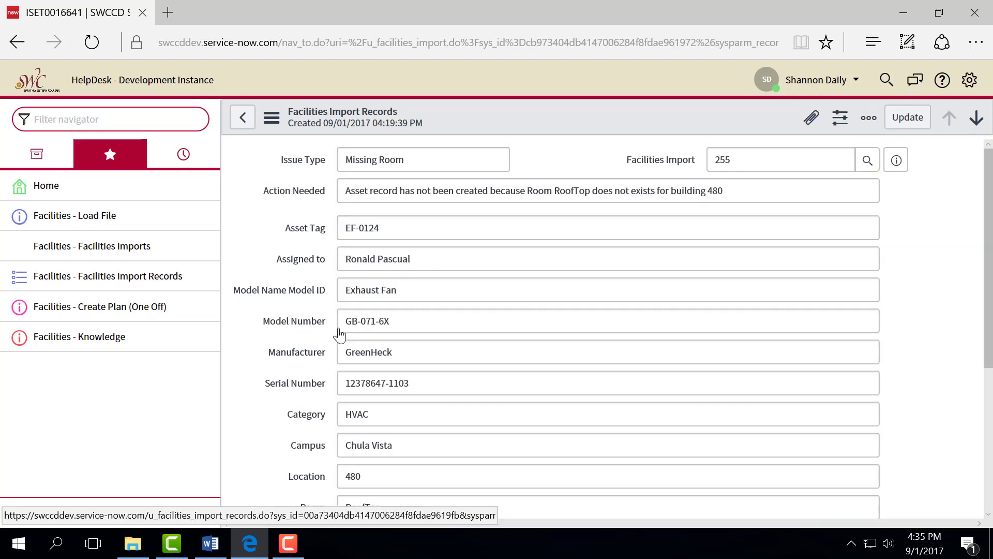
pyautogui.click(749, 188)
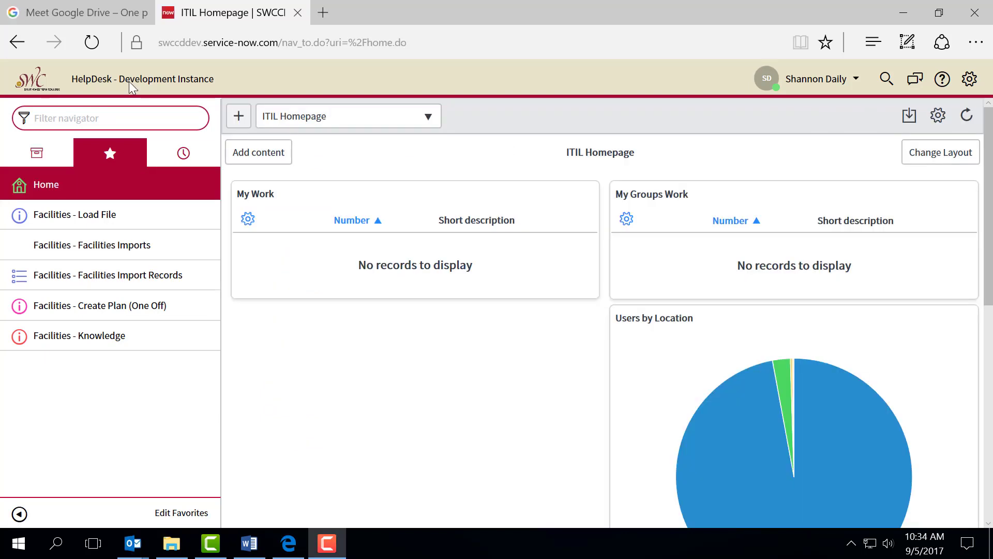
# - Group the Facilities Import Records list by issue type
pyautogui.click(136, 279)
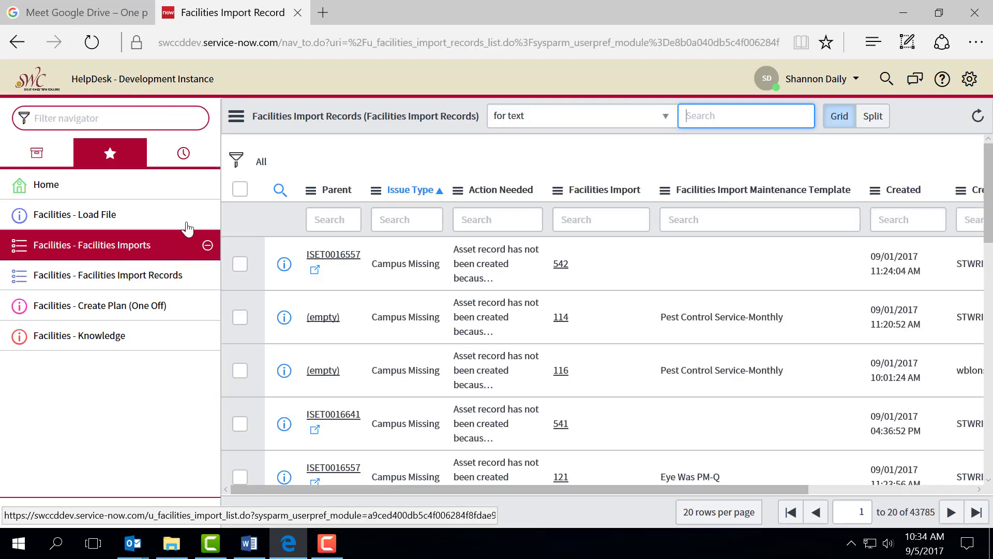
pyautogui.rightClick(428, 193)
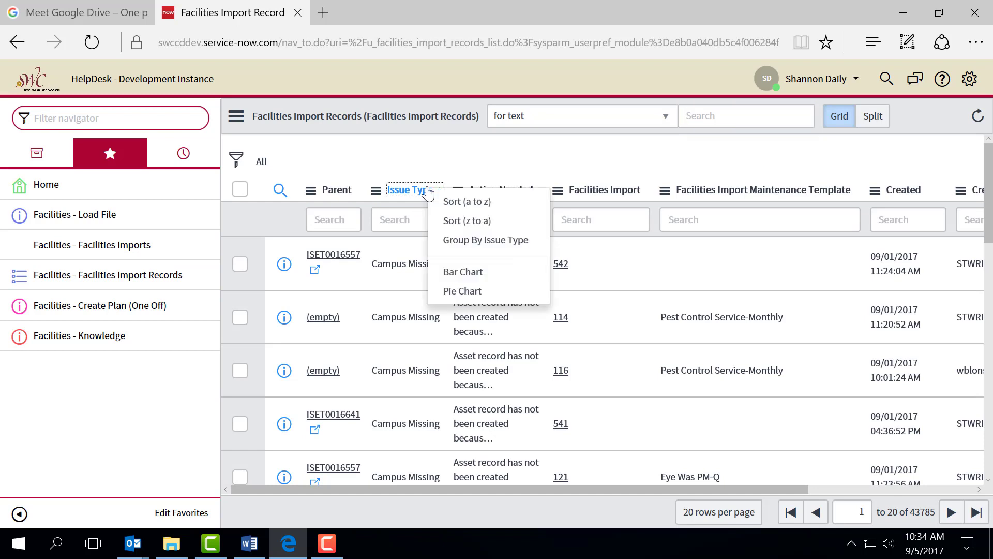
pyautogui.click(465, 248)
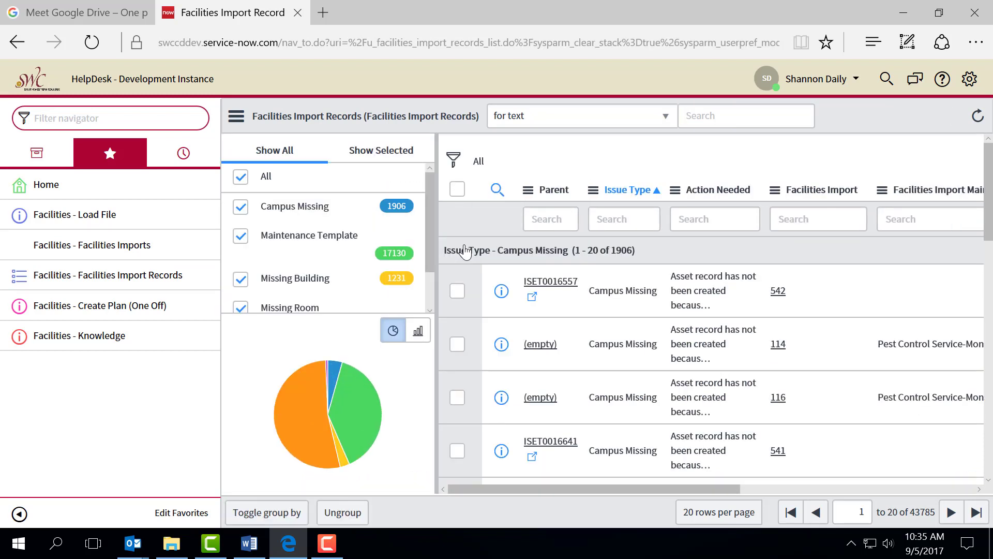
pyautogui.scroll(-1, 294, 255)
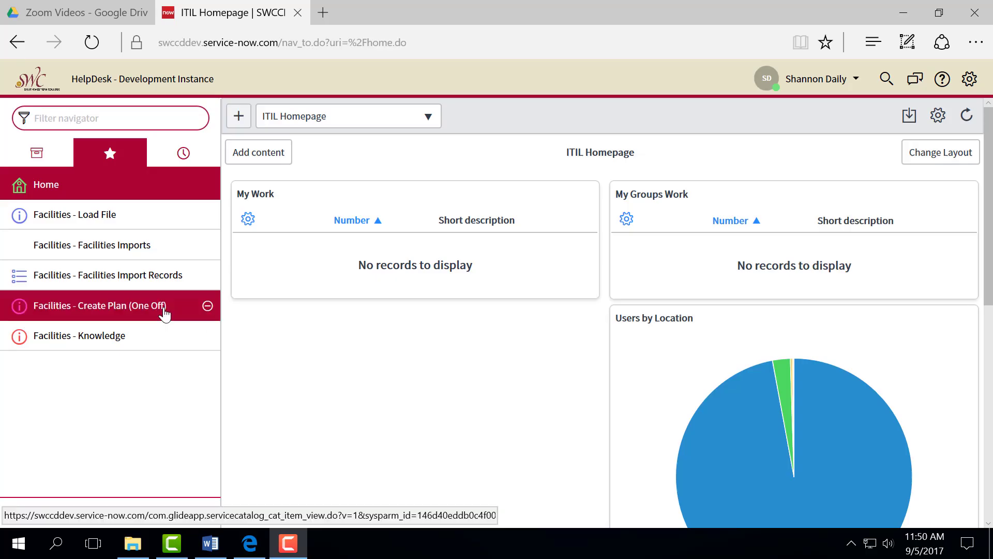
# - Start a one-off facility plan, search the models for "*exhaust fan" and select the GreenHeck Exhaust Fan GB-071-6X as the model name
pyautogui.click(144, 311)
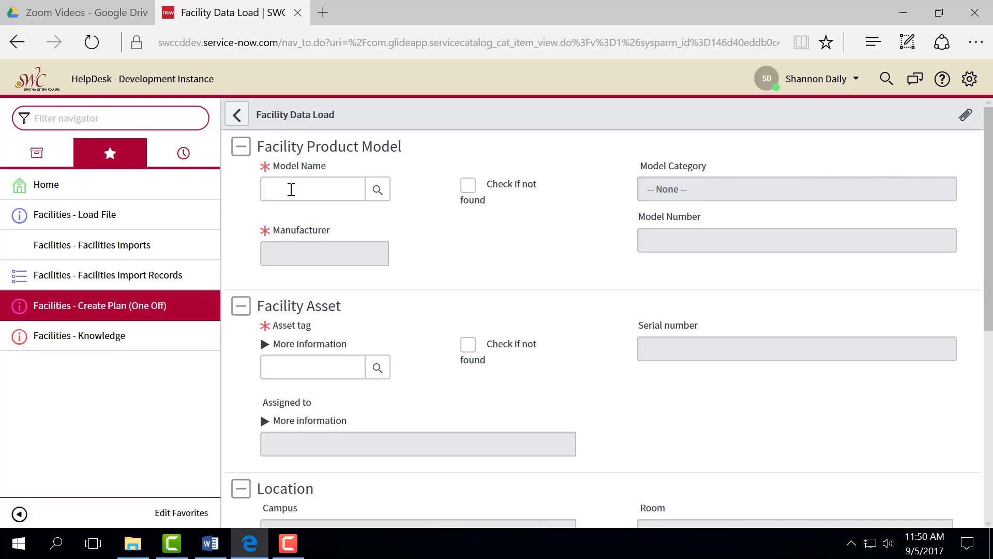
pyautogui.click(377, 191)
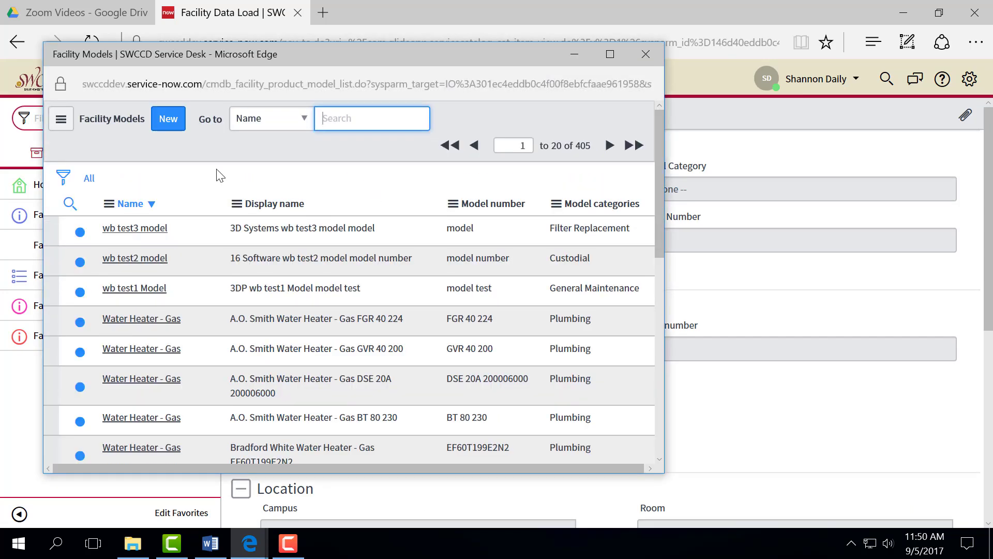
pyautogui.click(68, 204)
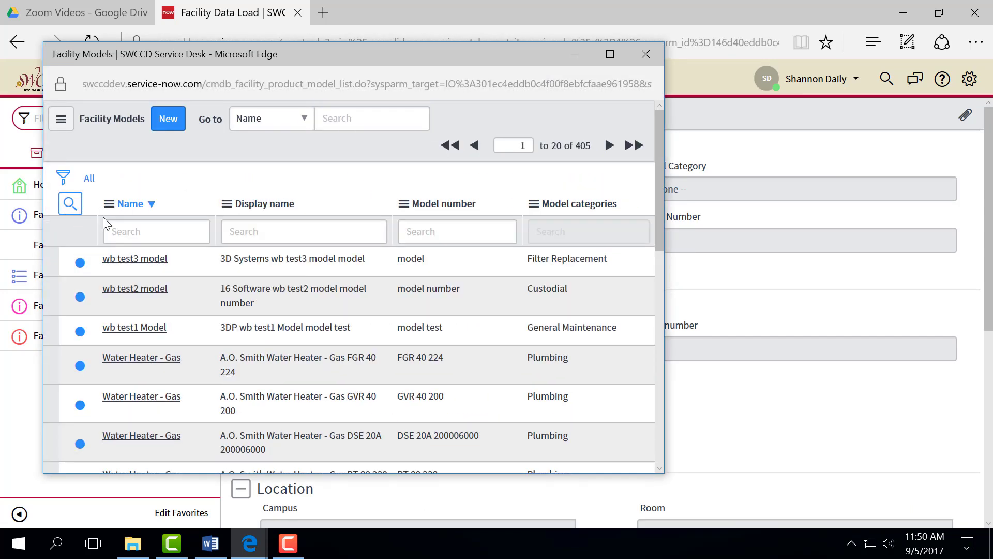
pyautogui.click(157, 229)
pyautogui.write('*')
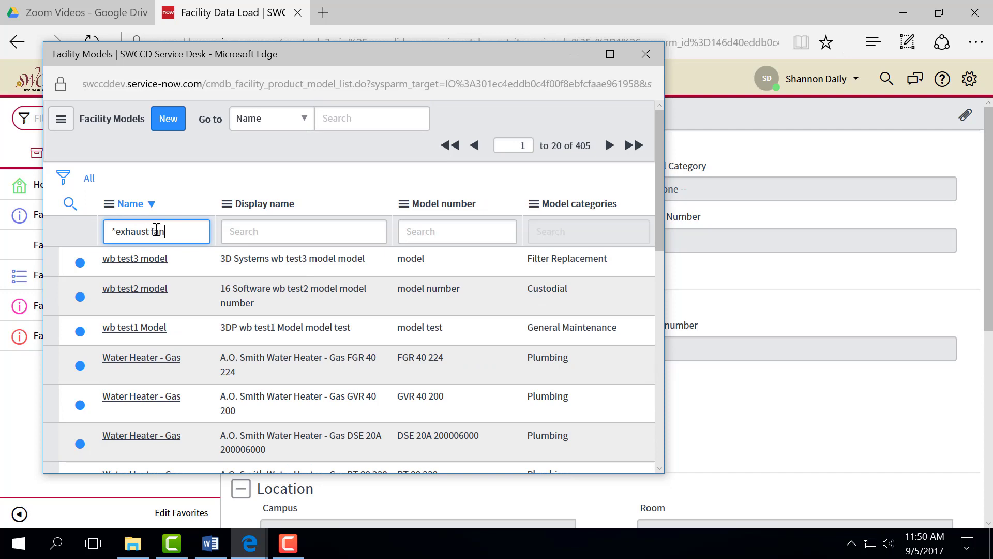
pyautogui.write('exhaust fan')
pyautogui.press('Return')
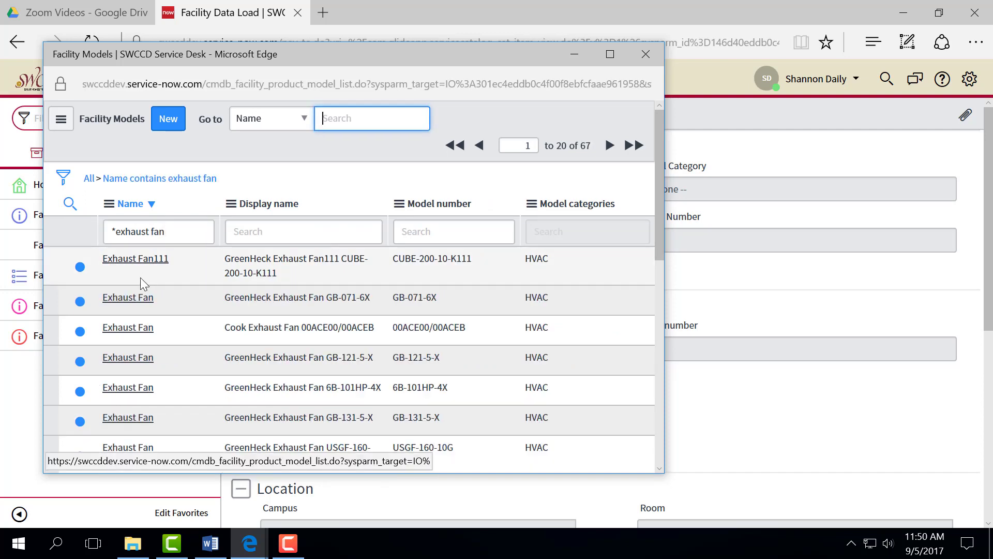
pyautogui.click(130, 298)
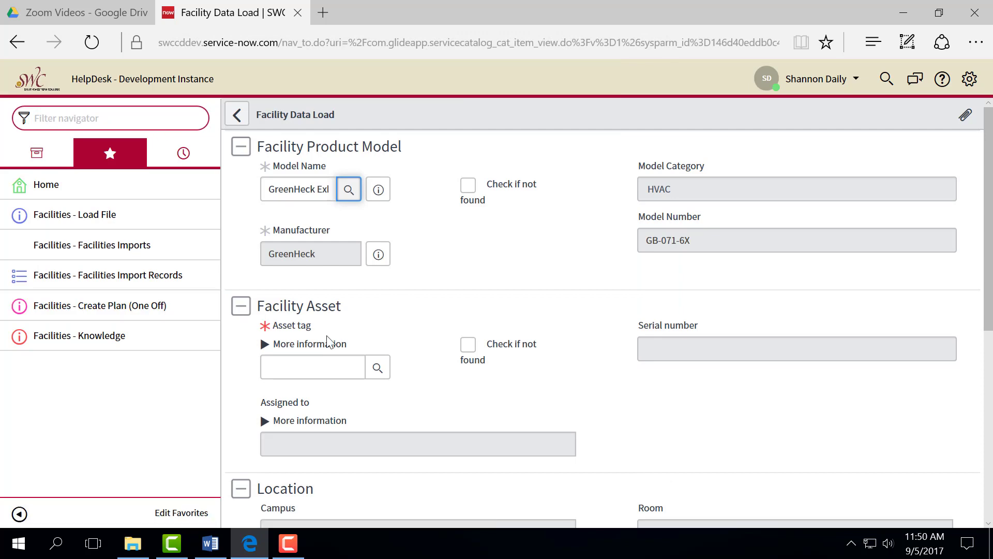
# - Select the existing asset tag EF-039245 for the facility asset
pyautogui.click(385, 379)
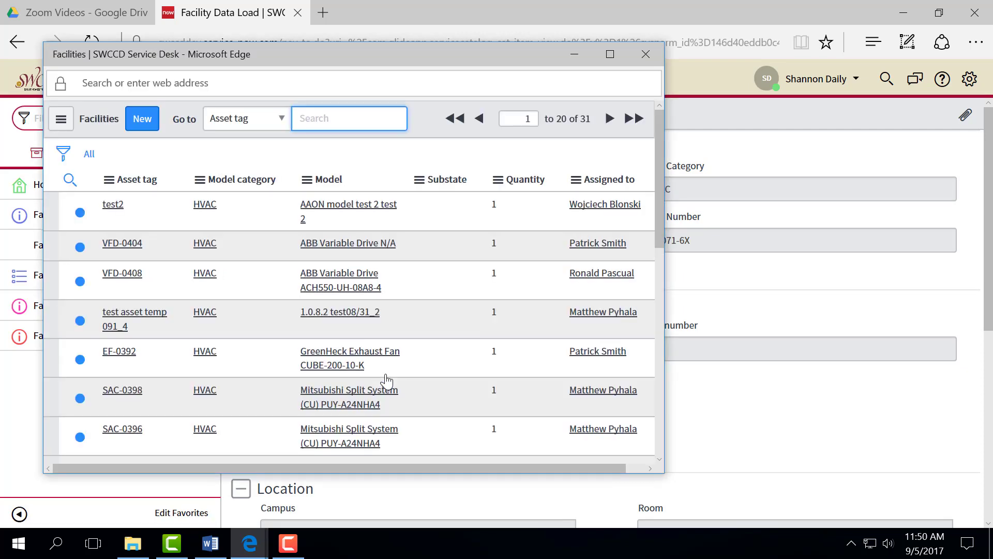
pyautogui.scroll(-6, 123, 447)
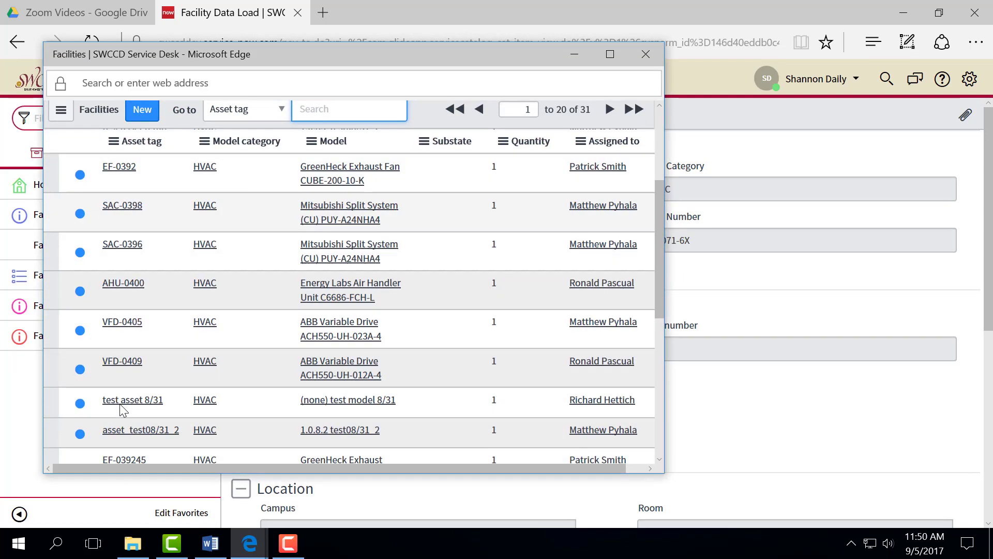
pyautogui.click(112, 355)
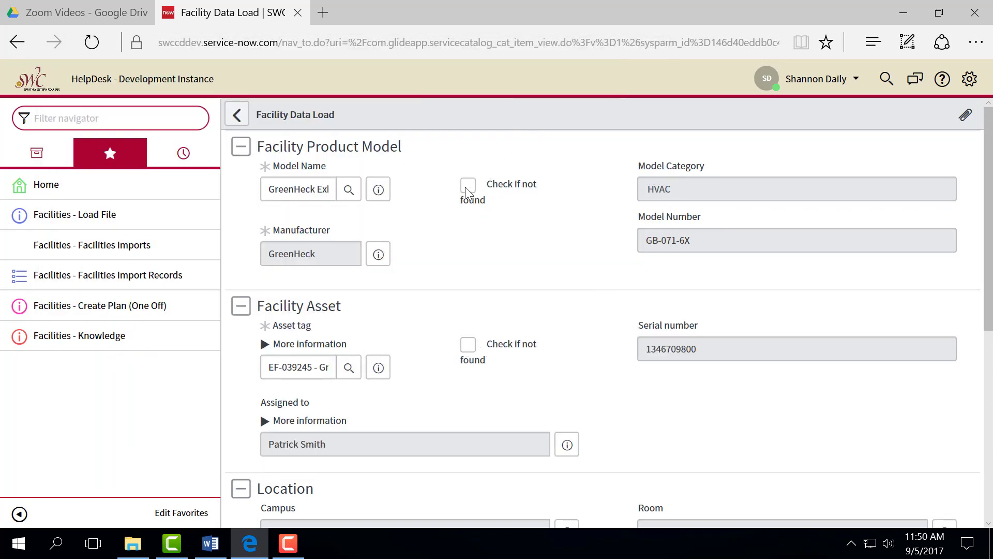
# - Mark the product model as not found and change its model number to GB-071-6XX
pyautogui.click(467, 185)
pyautogui.click(713, 242)
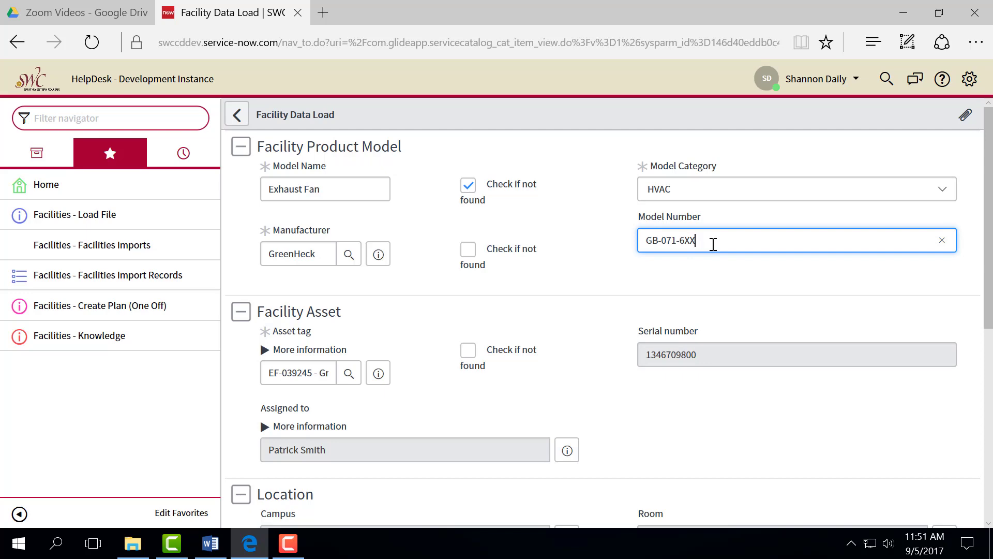
# - Select an existing Exhaust Fan (Quarterly-06/30) plan as the maintenance plan and dismiss the displayed procedure text
pyautogui.click(710, 297)
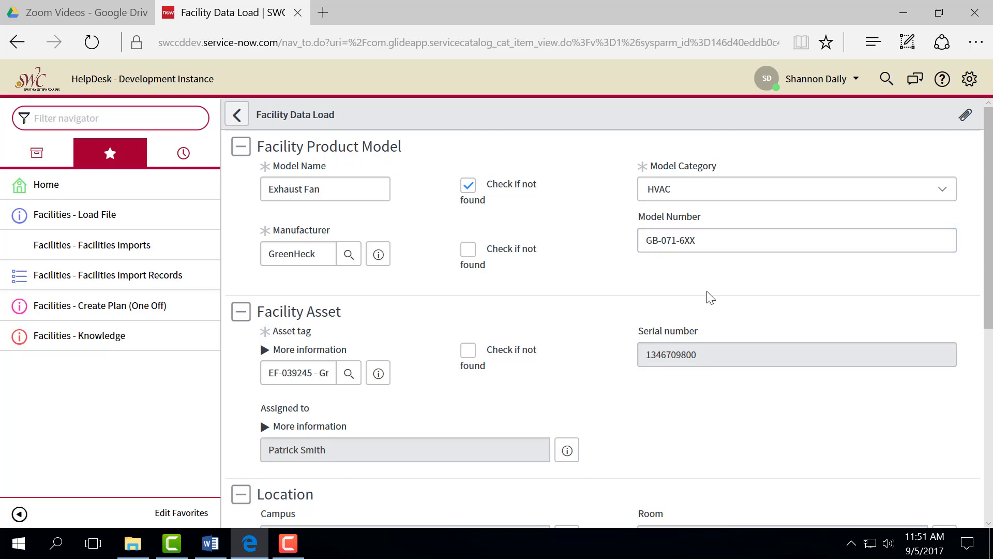
pyautogui.scroll(-6, 411, 339)
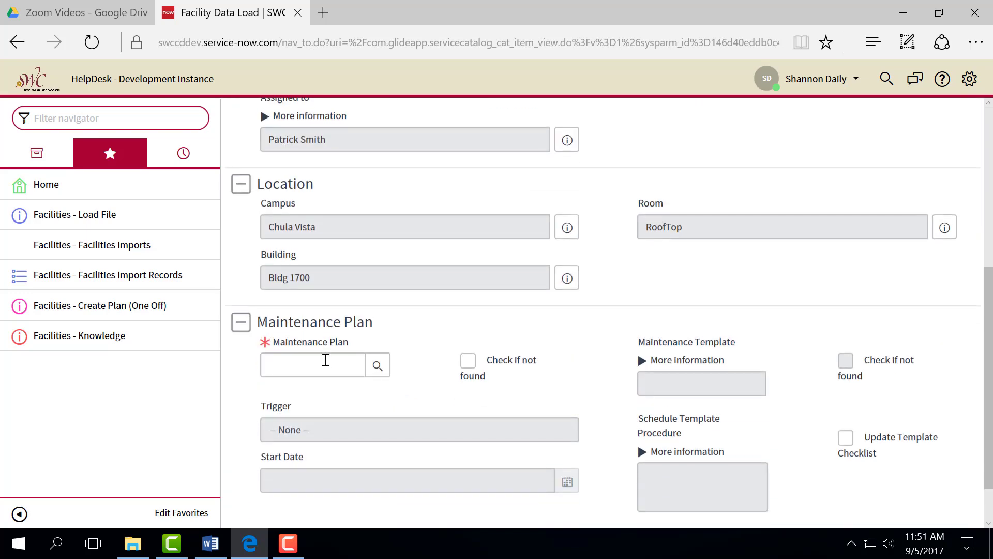
pyautogui.click(381, 367)
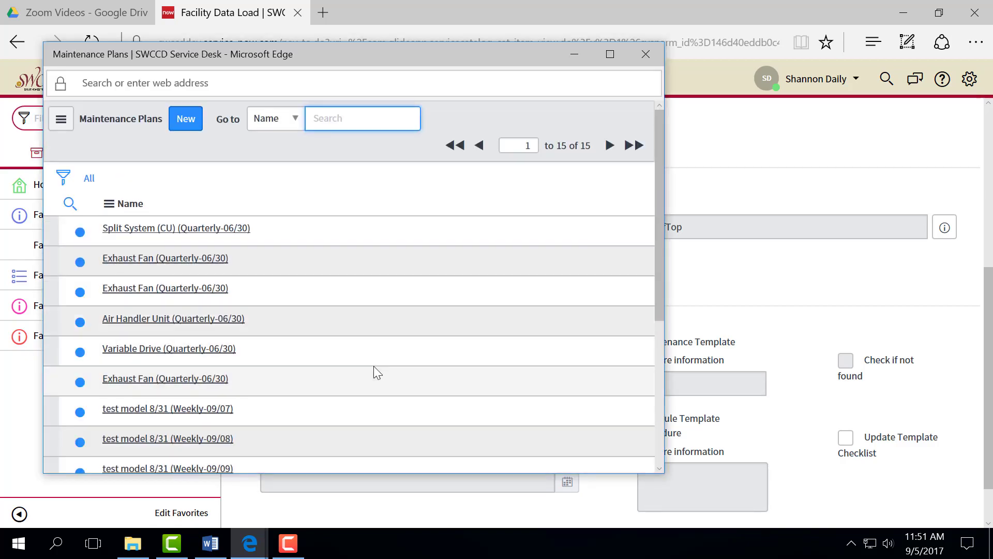
pyautogui.click(157, 259)
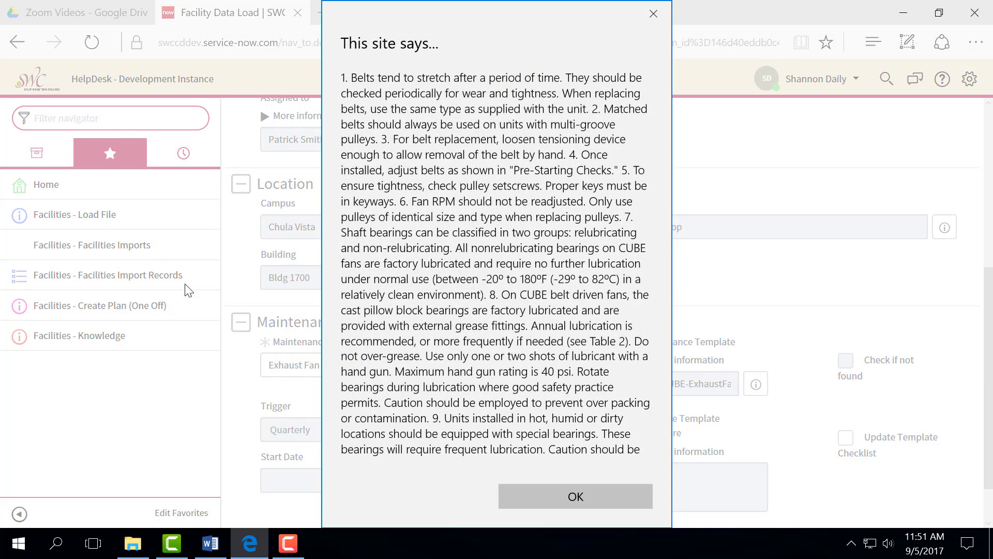
pyautogui.click(609, 496)
# - Mark the maintenance plan as not found and set the new plan's start date to 09/29/2017
pyautogui.scroll(-2, 516, 435)
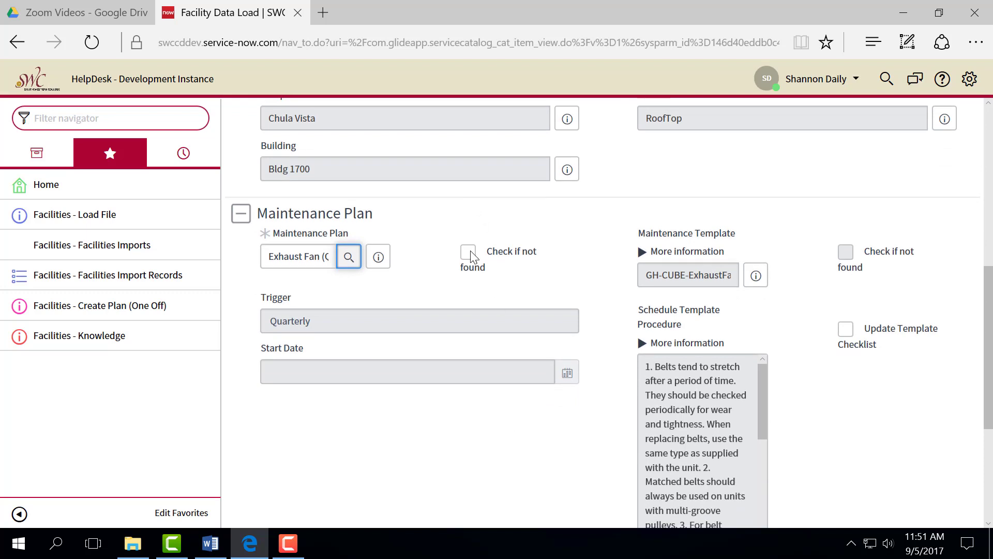
pyautogui.click(469, 253)
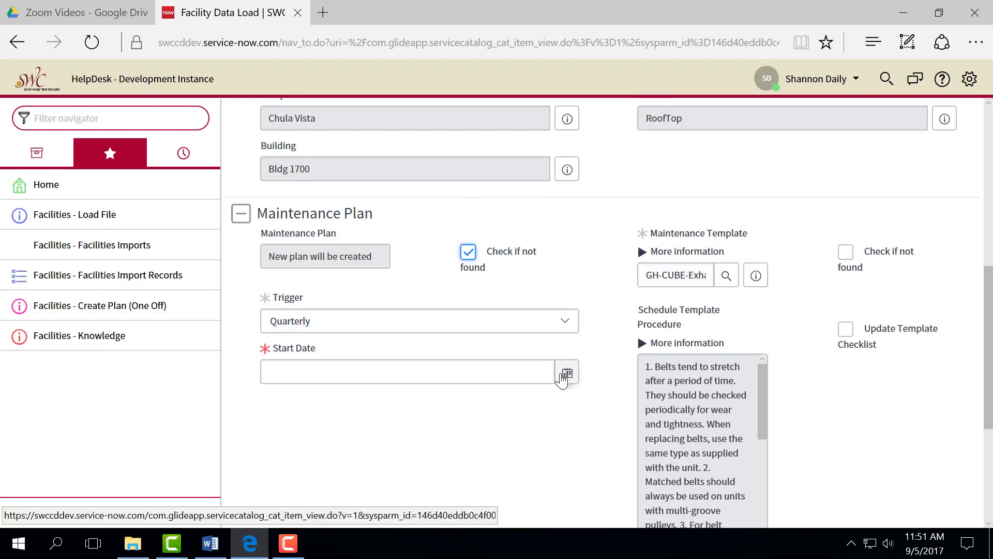
pyautogui.click(564, 373)
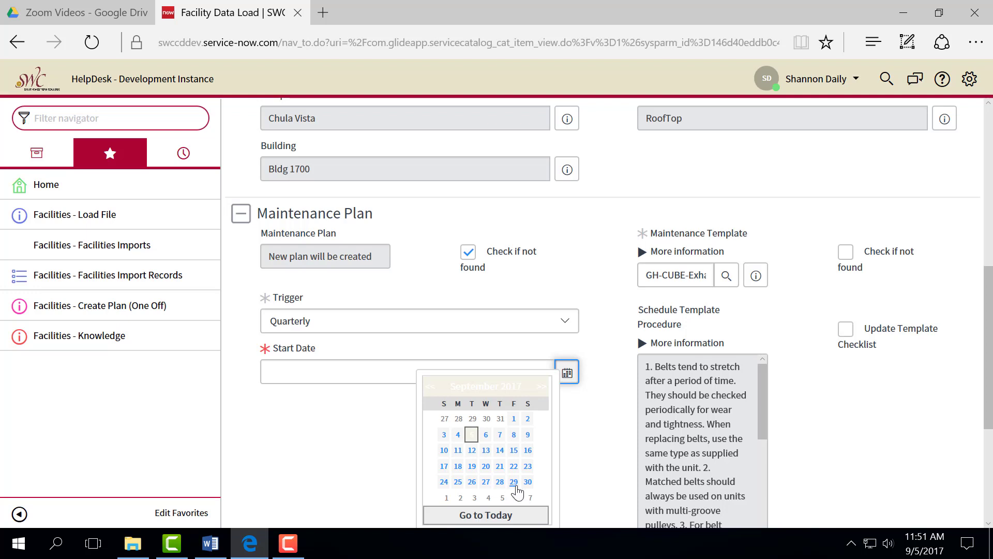
pyautogui.click(514, 482)
pyautogui.scroll(-3, 509, 465)
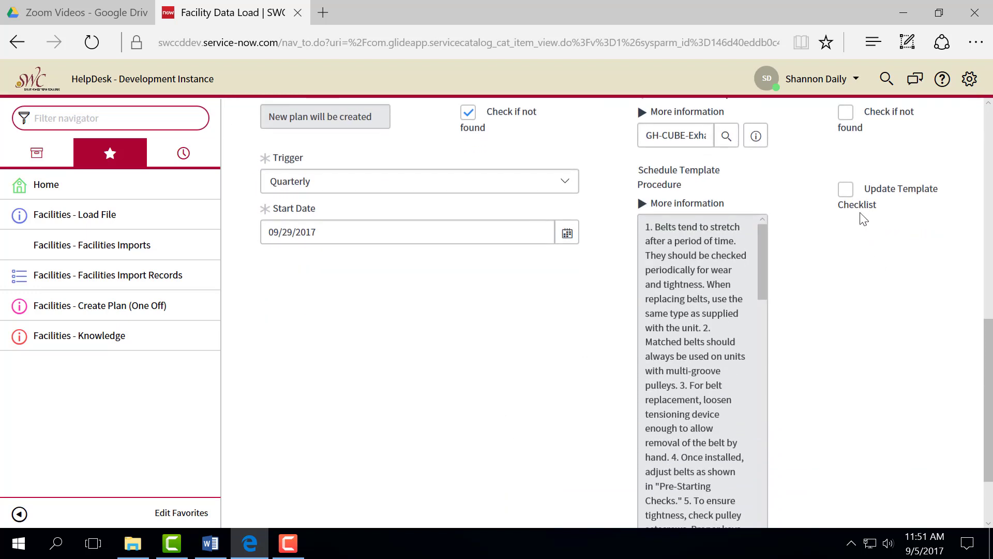
pyautogui.scroll(-2, 862, 219)
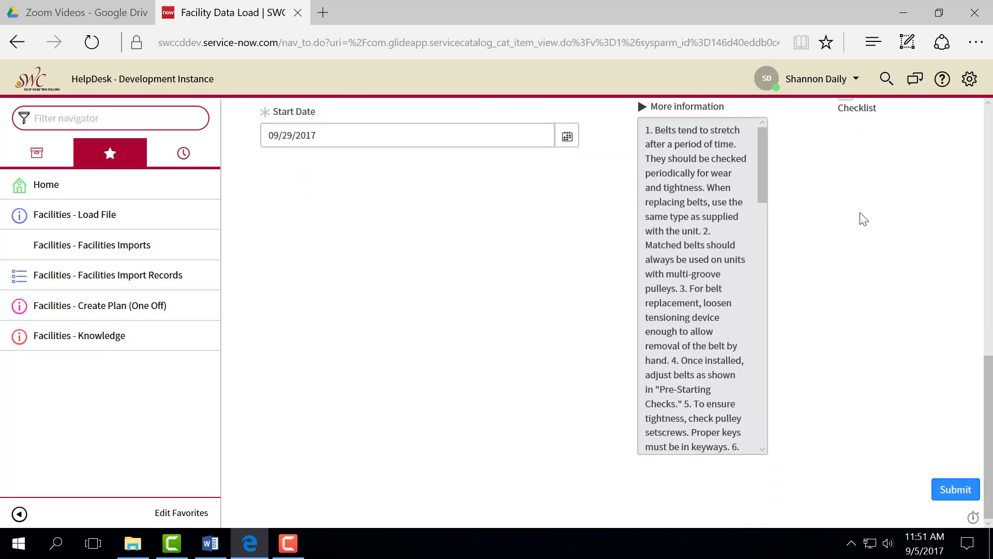
pyautogui.scroll(10, 863, 219)
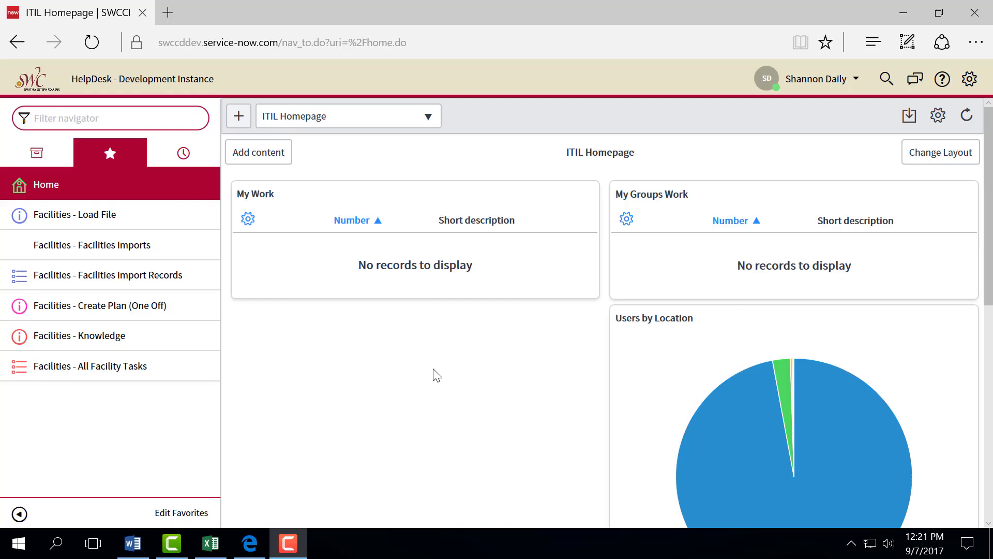
# - Open the first RoofDrainInspection-S task in the list of all facility tasks and review its description and schedule
pyautogui.click(178, 376)
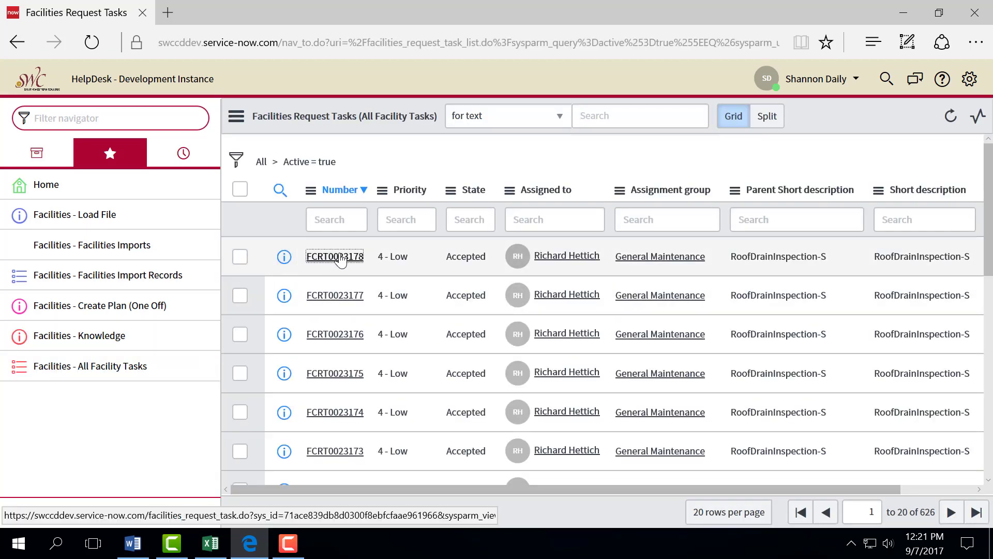
pyautogui.click(339, 257)
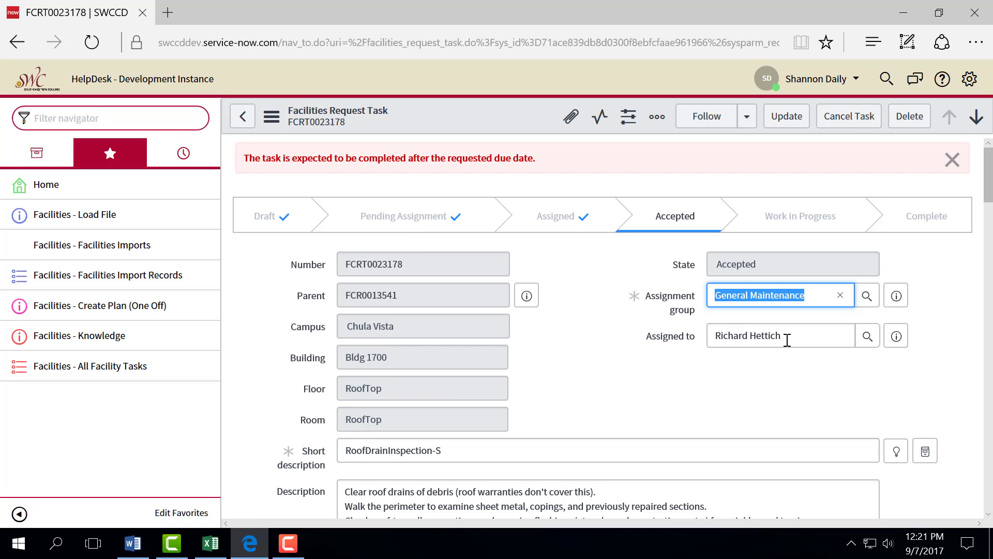
pyautogui.scroll(-4, 640, 395)
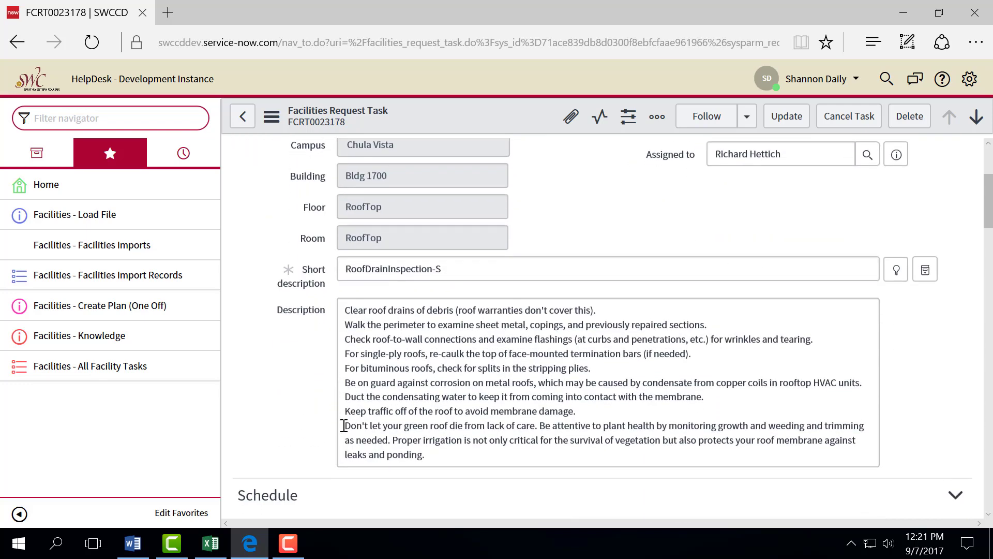
pyautogui.scroll(-4, 468, 318)
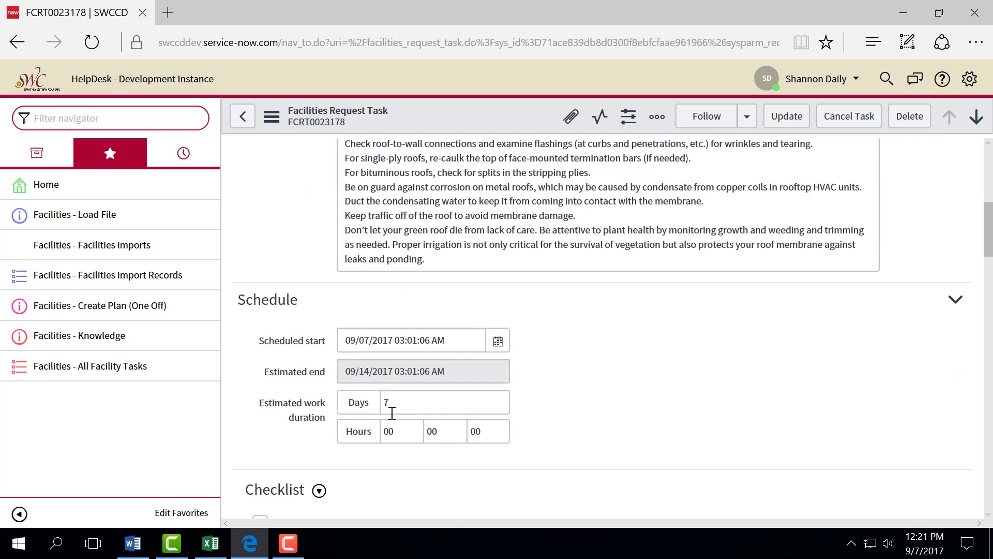
# - Check off the roof drain debris and green roof care items in the task's checklist, and save the task
pyautogui.scroll(-6, 399, 484)
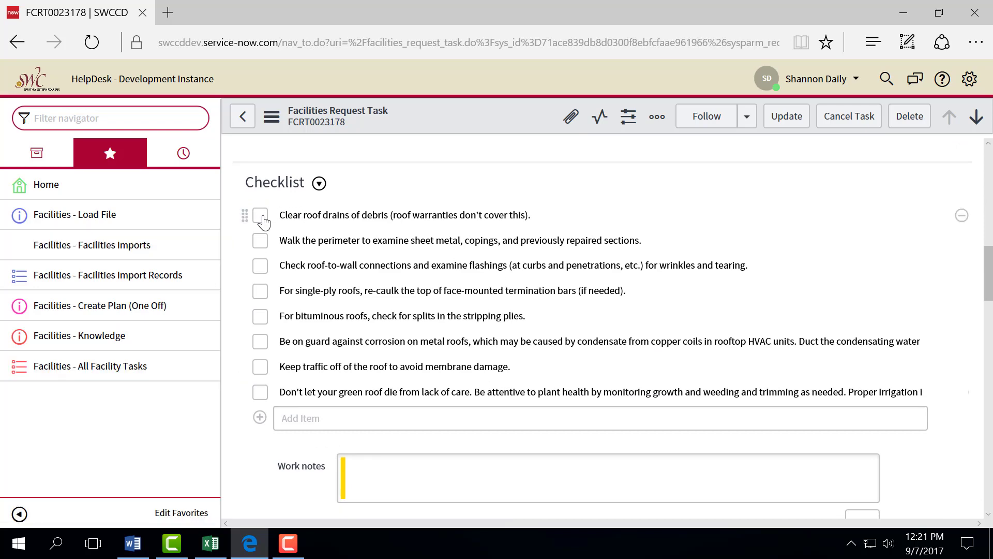
pyautogui.click(260, 215)
pyautogui.scroll(-3, 325, 393)
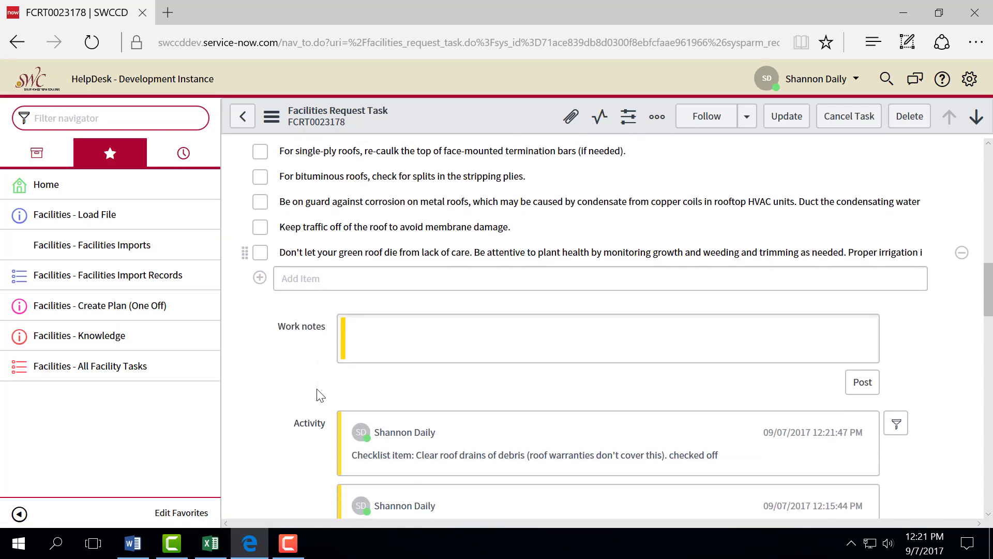
pyautogui.click(260, 252)
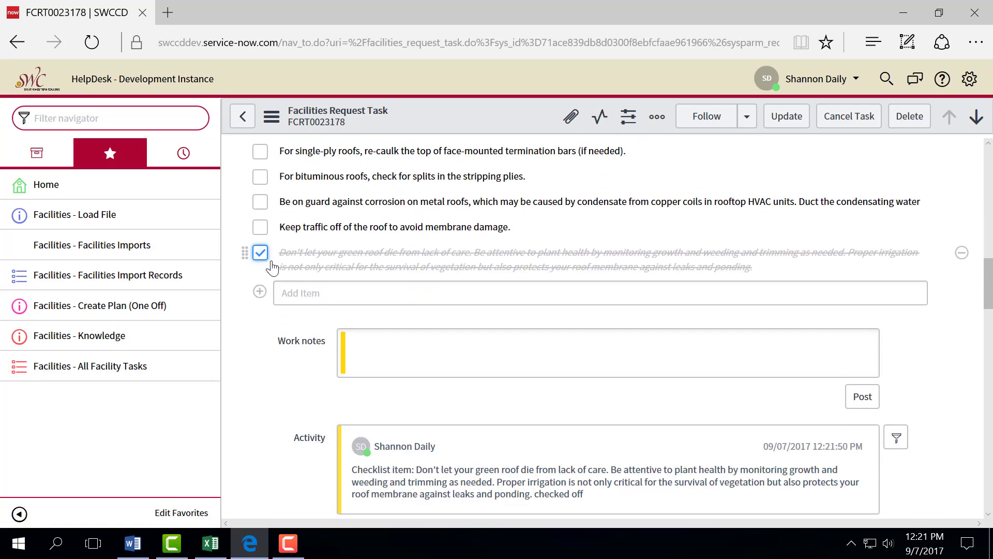
pyautogui.scroll(-10, 481, 474)
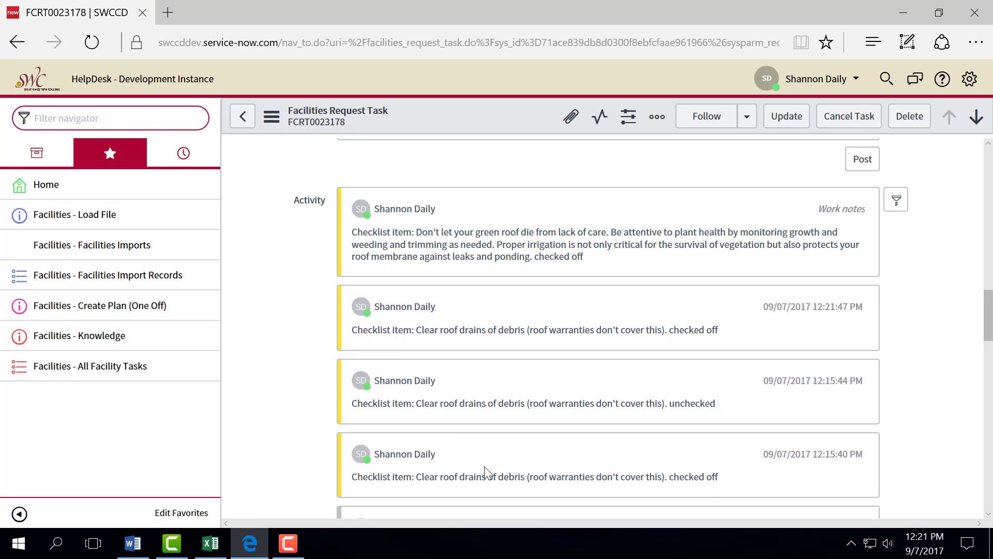
pyautogui.scroll(-10, 486, 471)
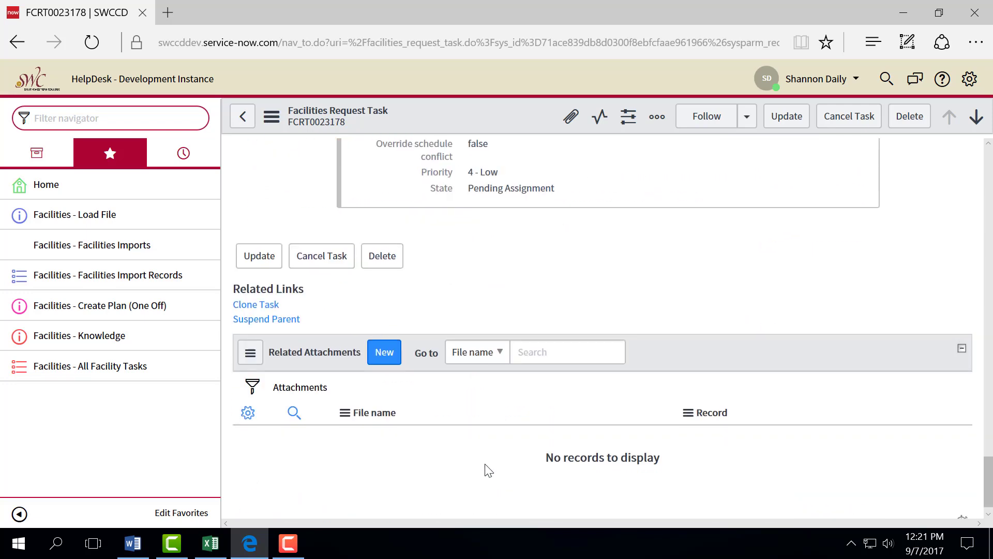
pyautogui.click(260, 254)
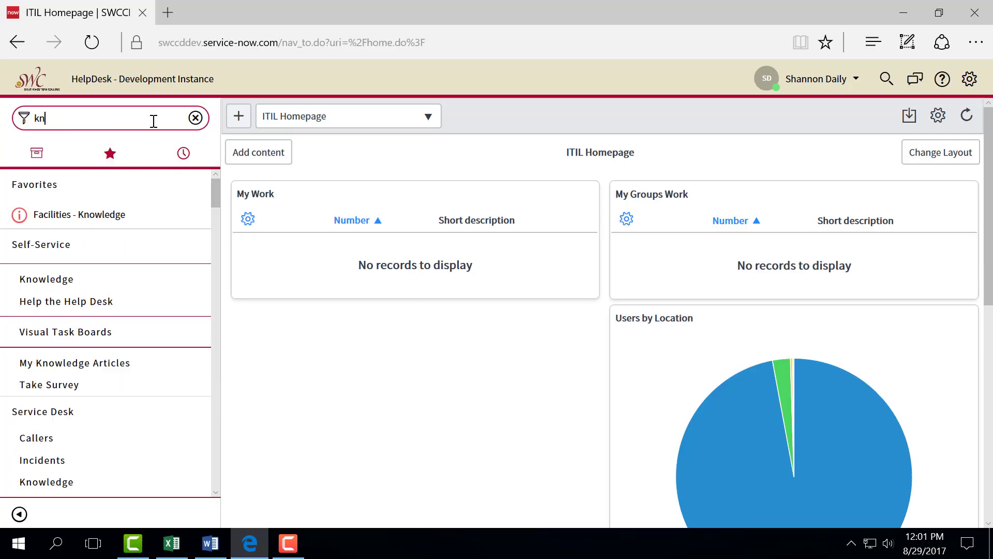
# - Filter the navigator for "know", open the Facilities knowledge base and read through the Planned Maintenance Load article
pyautogui.write('ow')
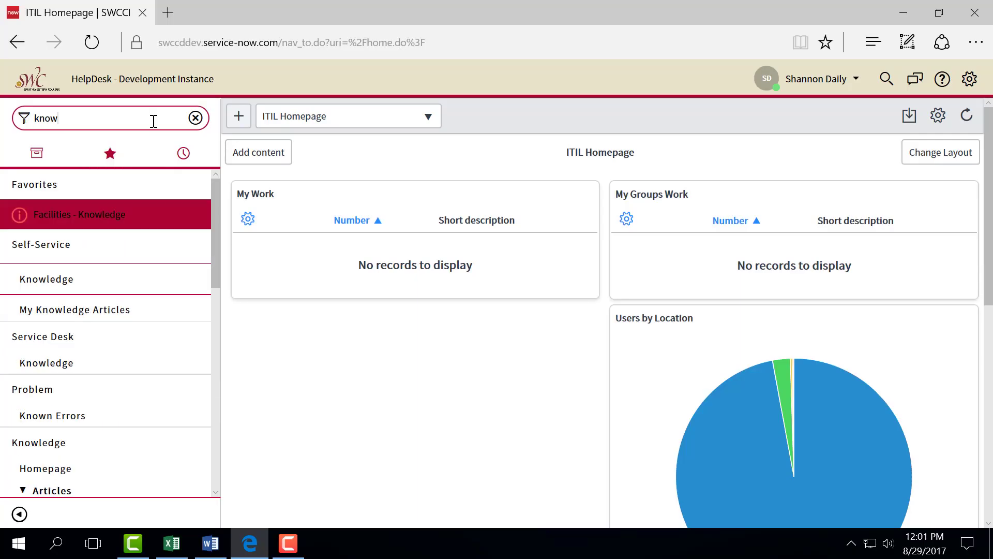
pyautogui.click(96, 219)
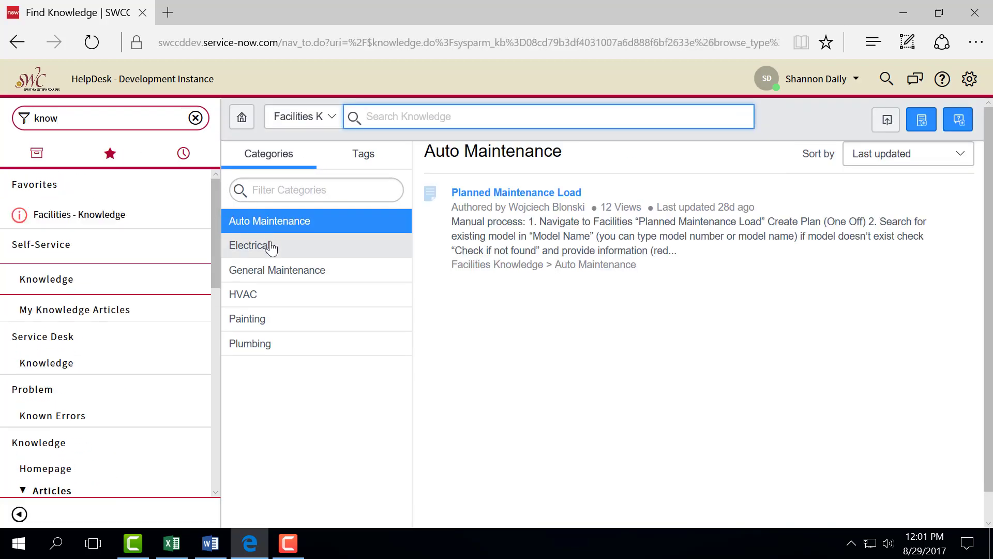
pyautogui.click(509, 193)
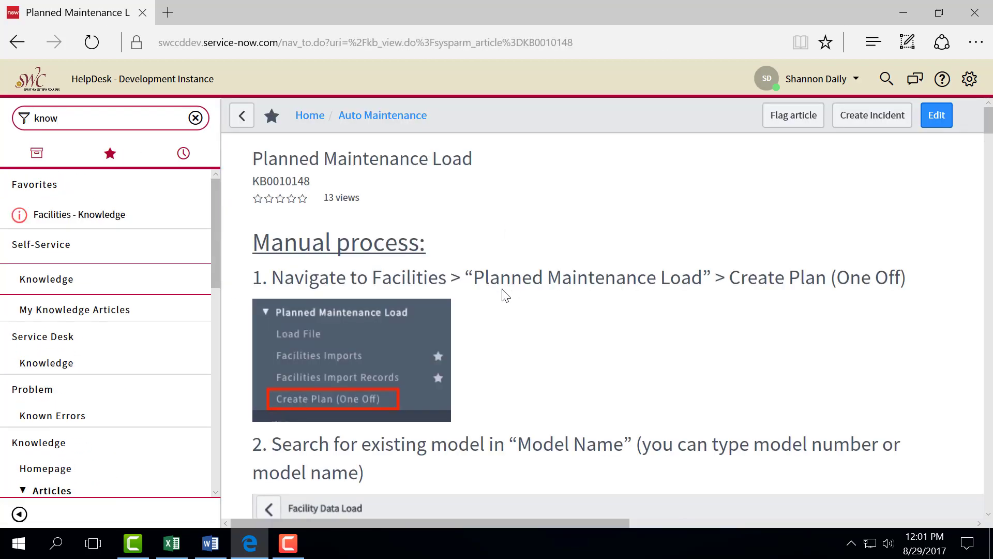
pyautogui.scroll(-15, 504, 295)
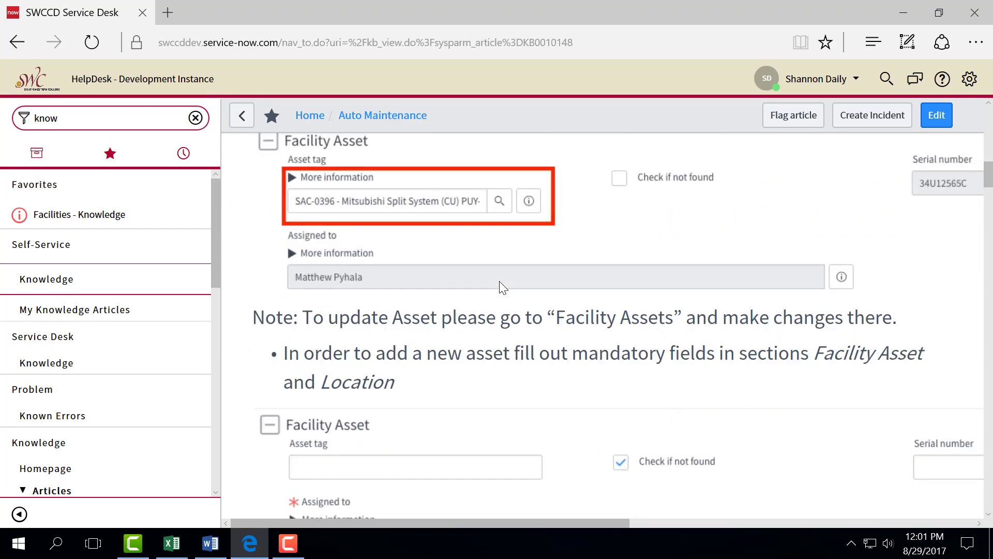
pyautogui.scroll(-15, 501, 286)
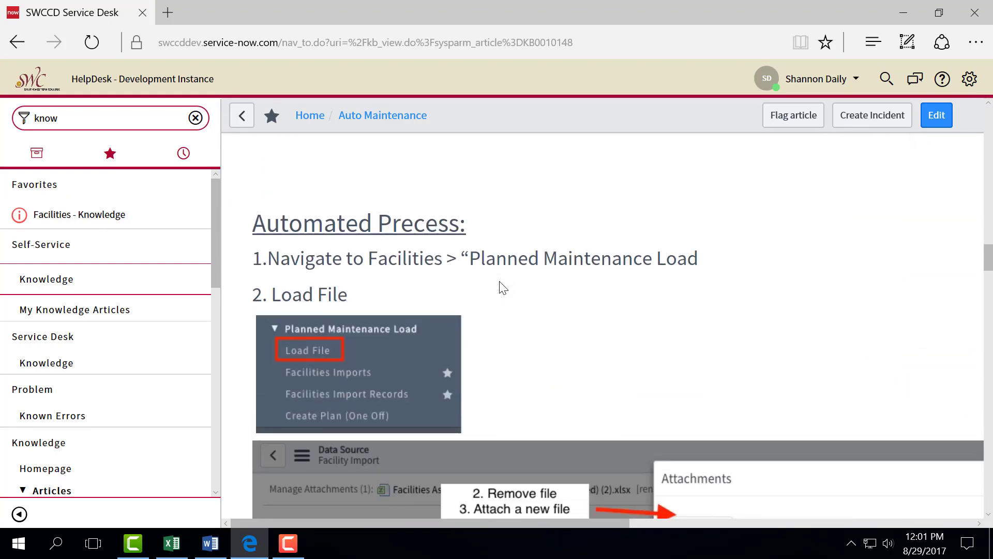
pyautogui.scroll(-20, 502, 287)
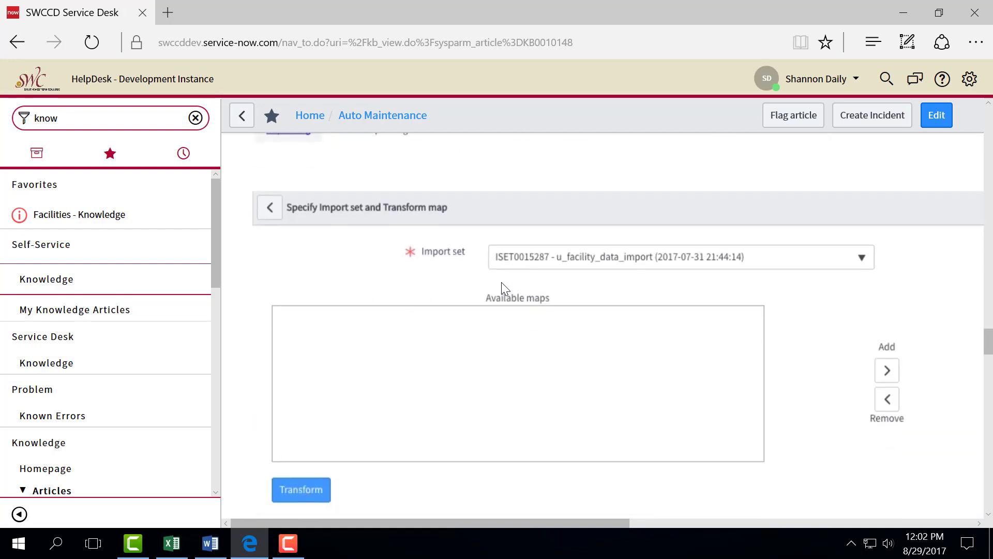
pyautogui.scroll(-20, 505, 288)
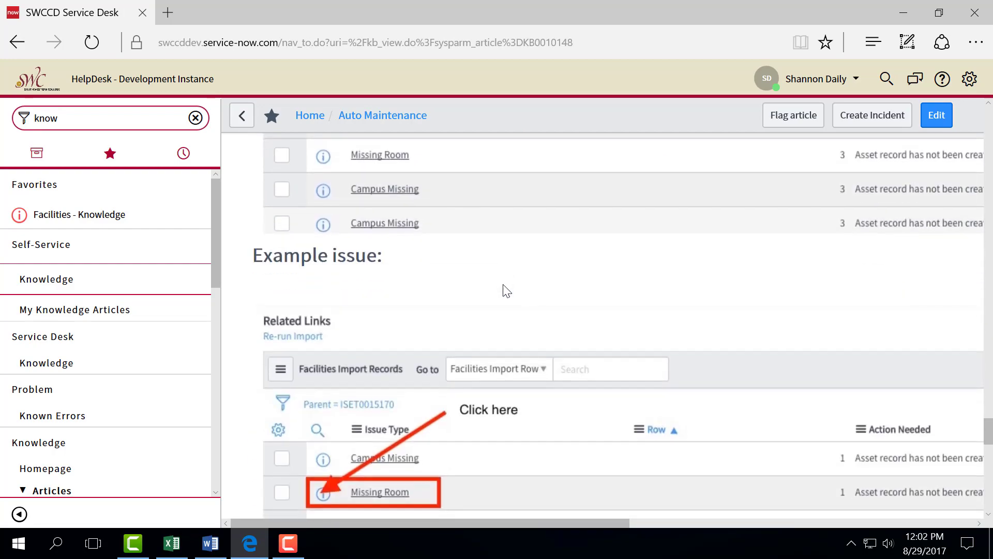
pyautogui.scroll(-15, 504, 286)
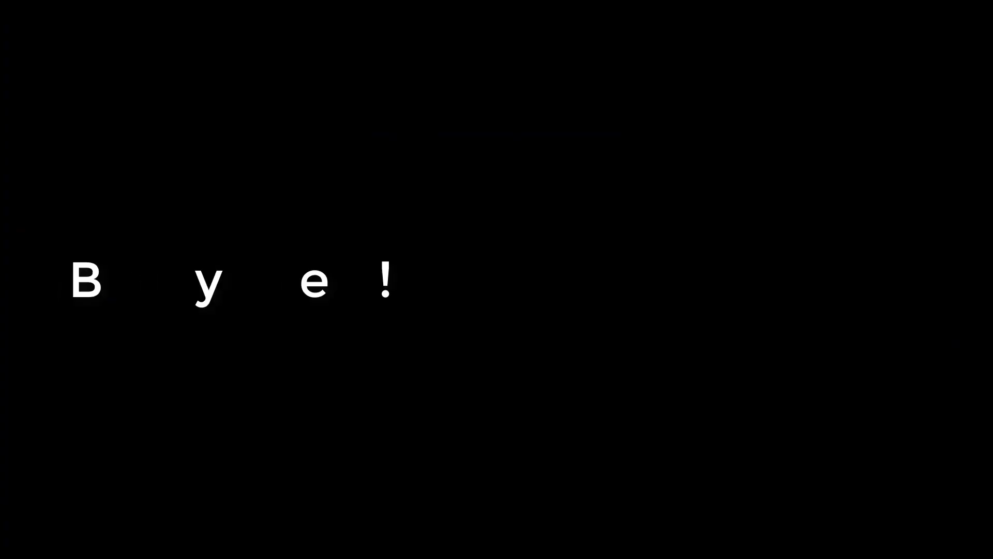